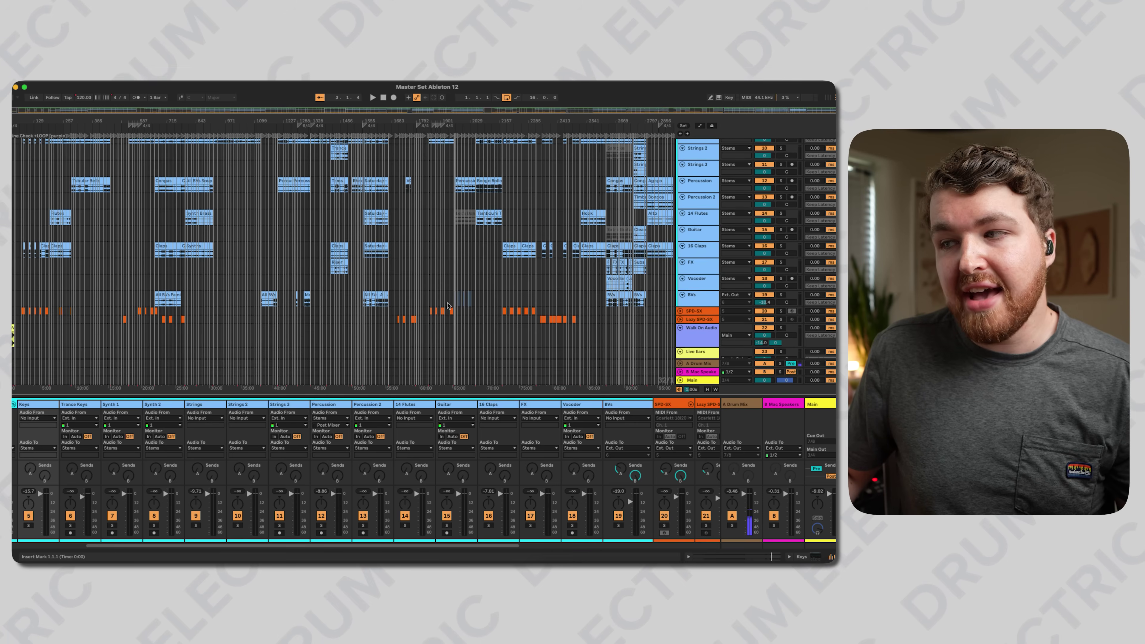
Look over the stems and the two SPD-SX tracks in the Master Set arrangement.
{"action": "left_click", "coordinate": [701, 312]}
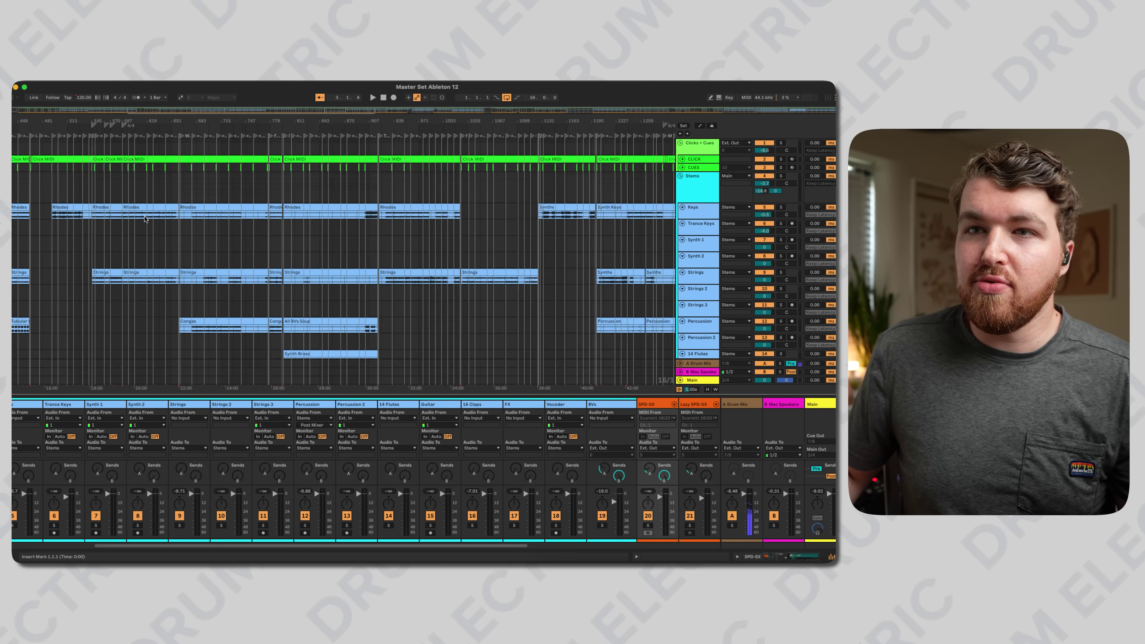
{"action": "scroll", "coordinate": [118, 169], "scroll_direction": "left", "scroll_amount": 5}
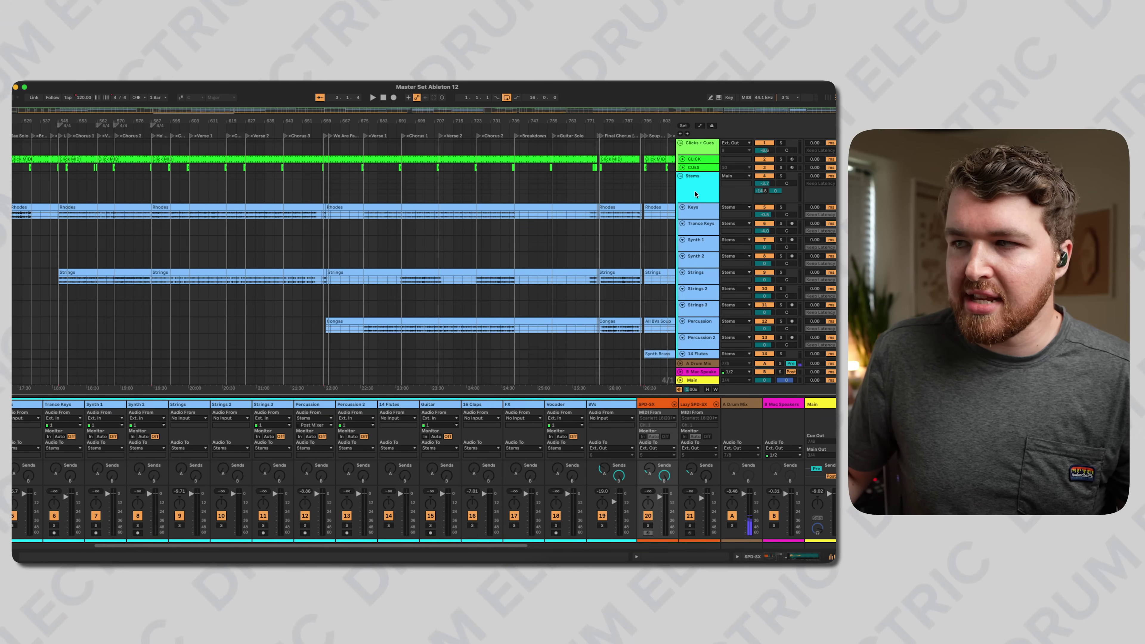
{"action": "left_click", "coordinate": [397, 173]}
{"action": "scroll", "coordinate": [397, 173], "scroll_direction": "down", "scroll_amount": 5}
{"action": "left_click", "coordinate": [693, 307]}
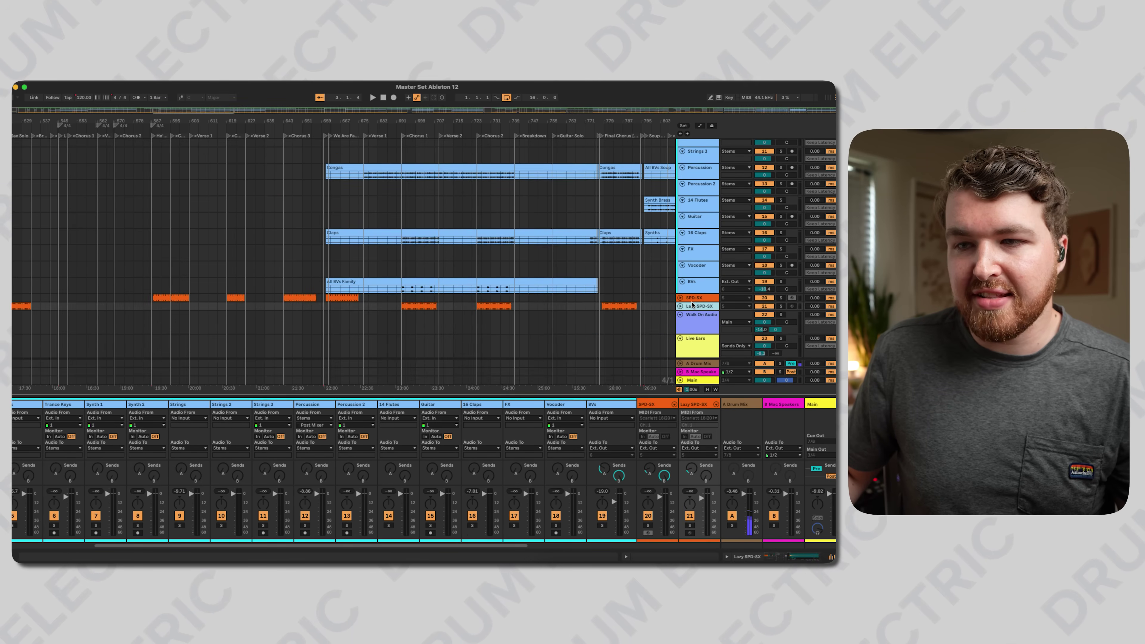
{"action": "double_click", "coordinate": [693, 306]}
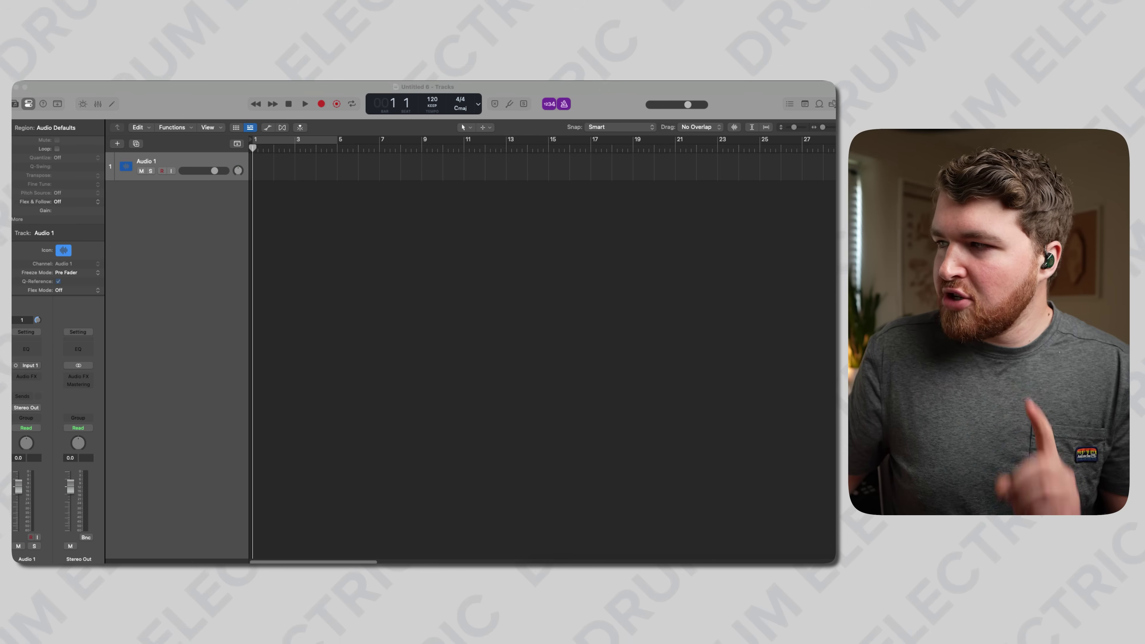
Switch to Logic Pro, import the four Dirty Hands Dirty Feel stems at bar 1 and play them briefly.
{"action": "left_click_drag", "start_coordinate": [631, 253], "coordinate": [256, 175]}
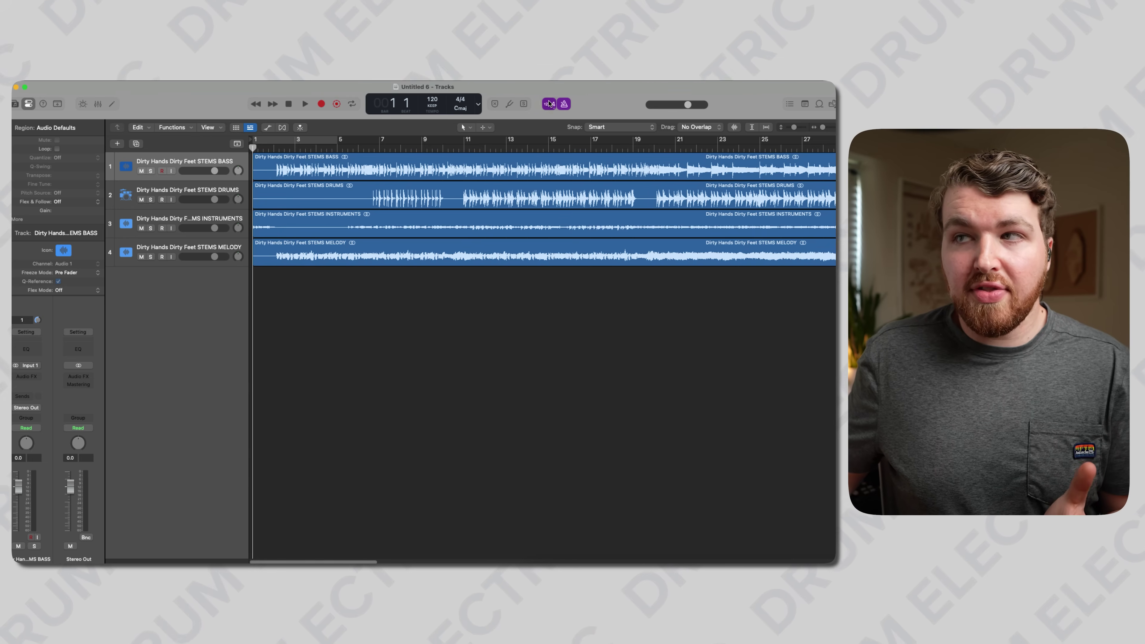
{"action": "key", "text": "space"}
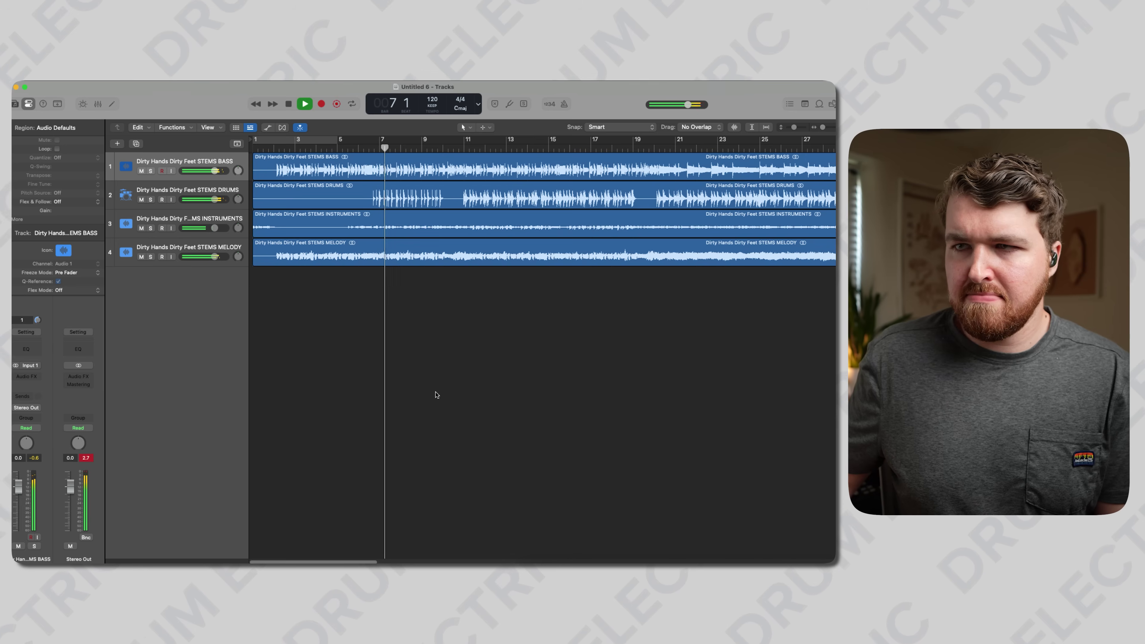
{"action": "key", "text": "space"}
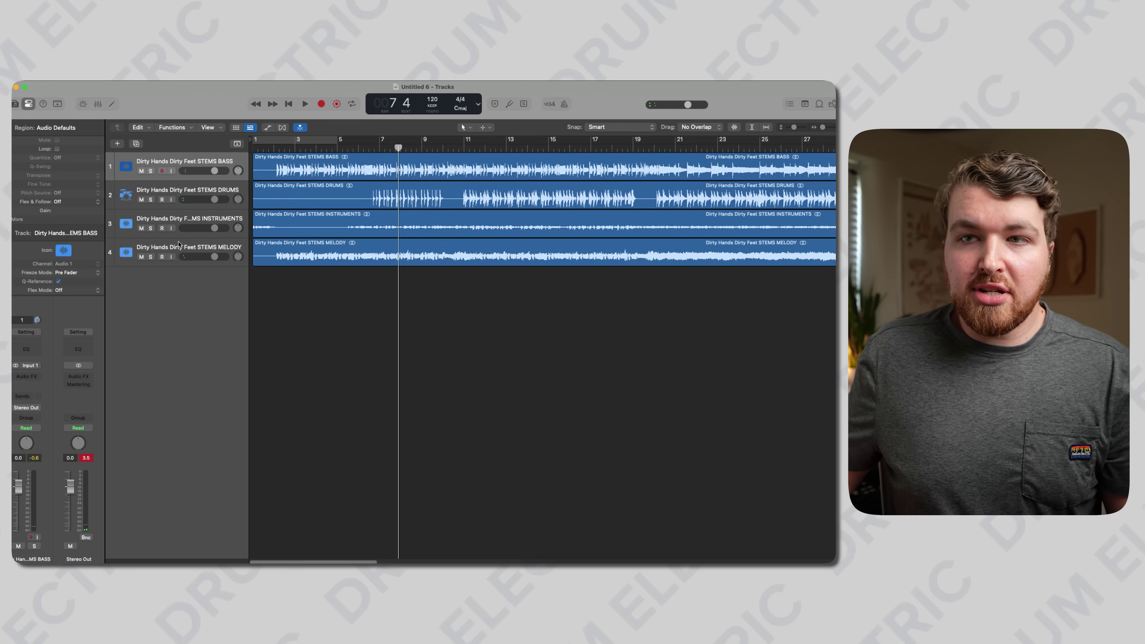
Group the four stem tracks into a summing stack and rename the stack Stems.
{"action": "left_click", "coordinate": [179, 244], "text": "shift"}
{"action": "right_click", "coordinate": [180, 244]}
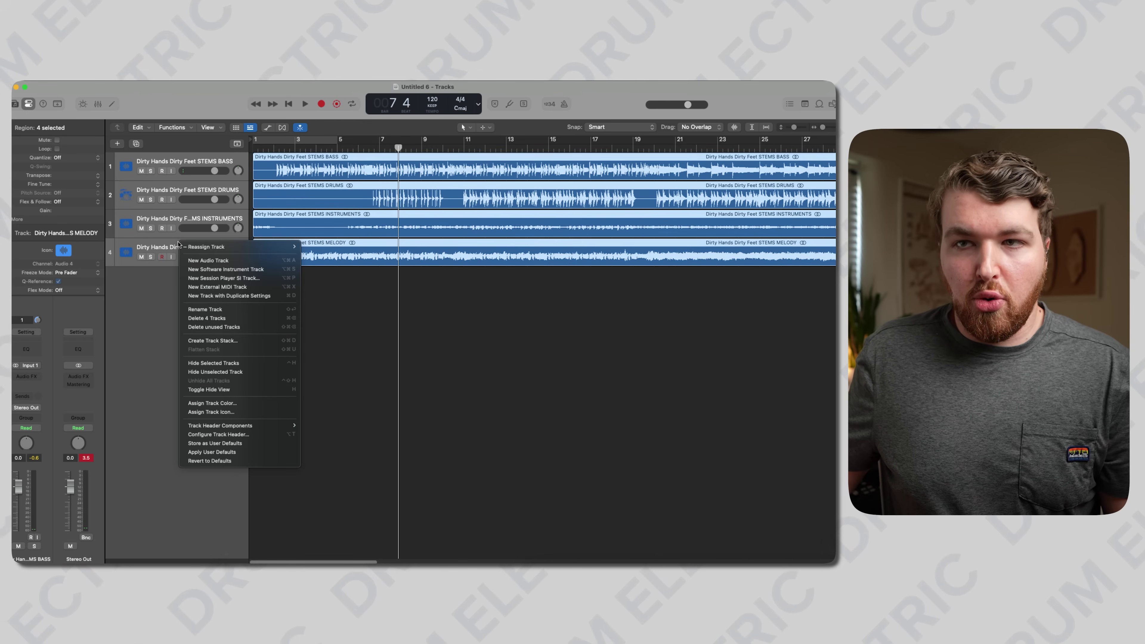
{"action": "left_click", "coordinate": [251, 340]}
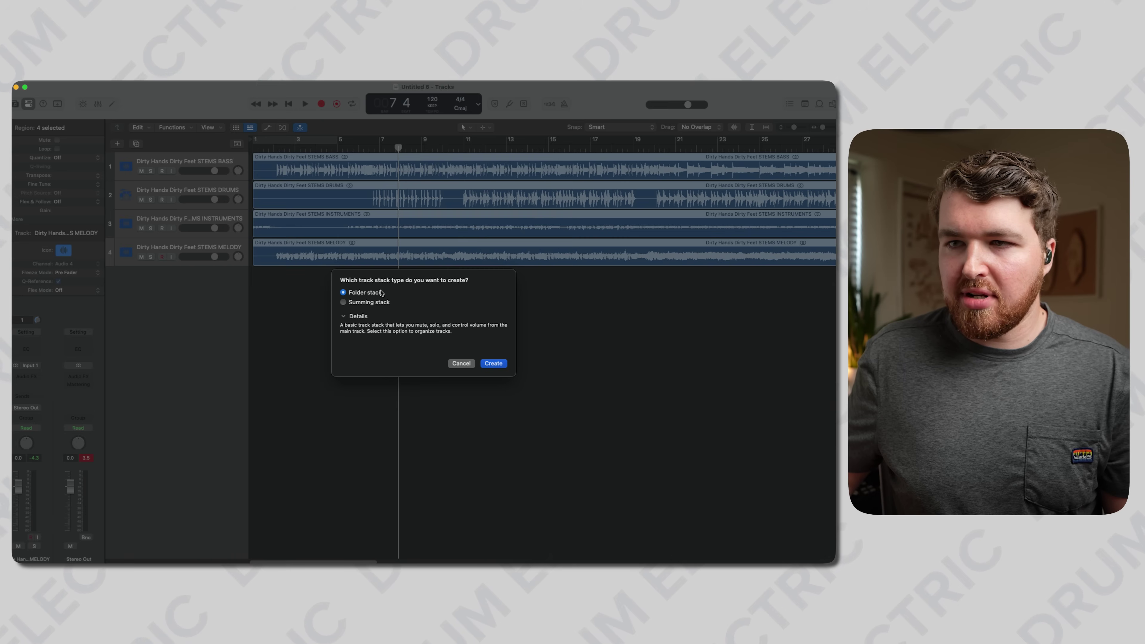
{"action": "left_click", "coordinate": [487, 363]}
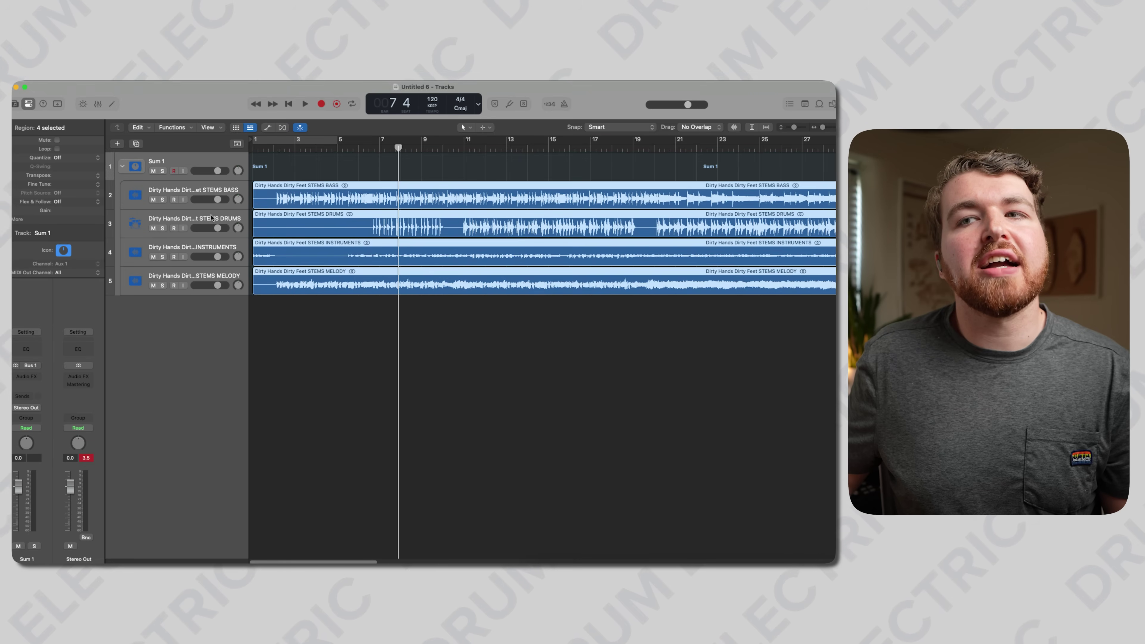
{"action": "left_click", "coordinate": [175, 160]}
{"action": "type", "text": "St"}
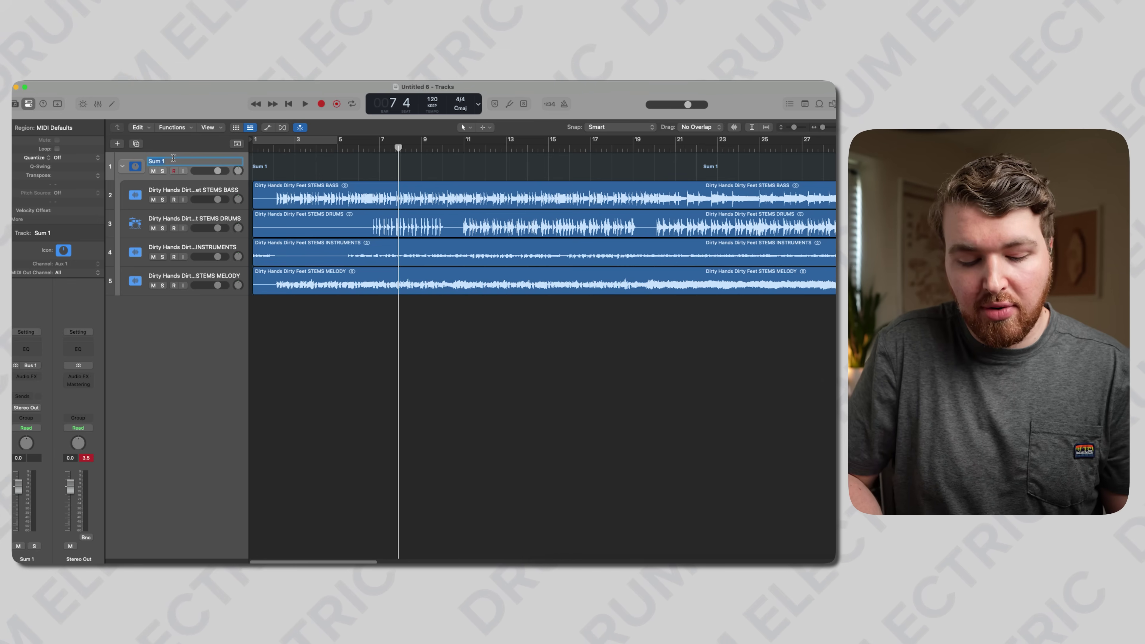
{"action": "type", "text": "ems"}
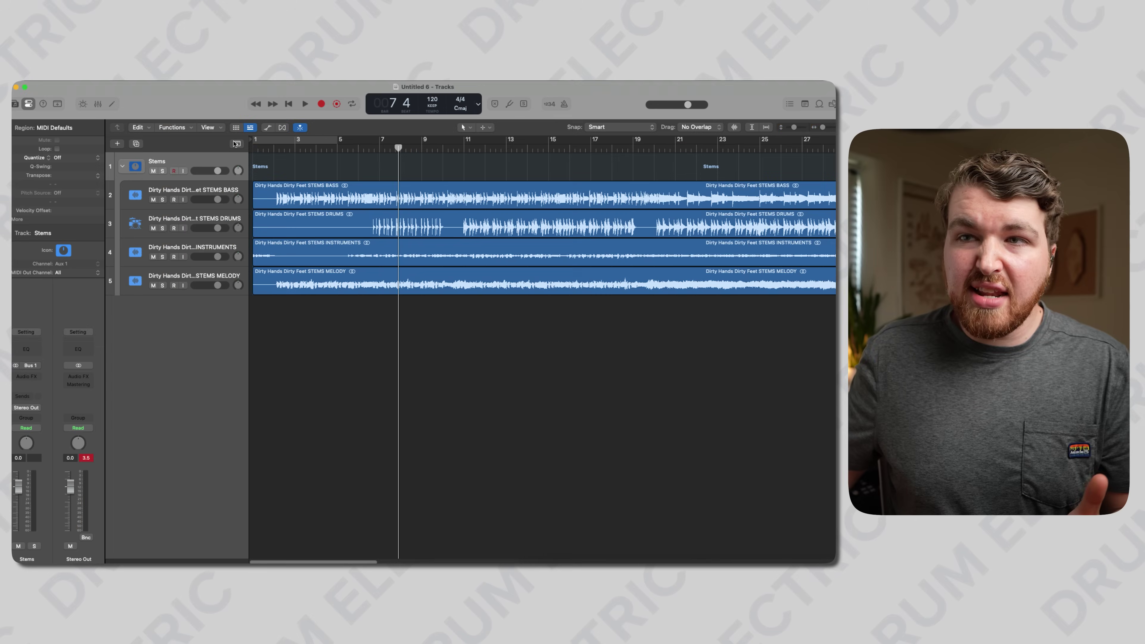
Add a marker named Song 1 at the start of the project and set the tempo to 105.
{"action": "left_click", "coordinate": [237, 144]}
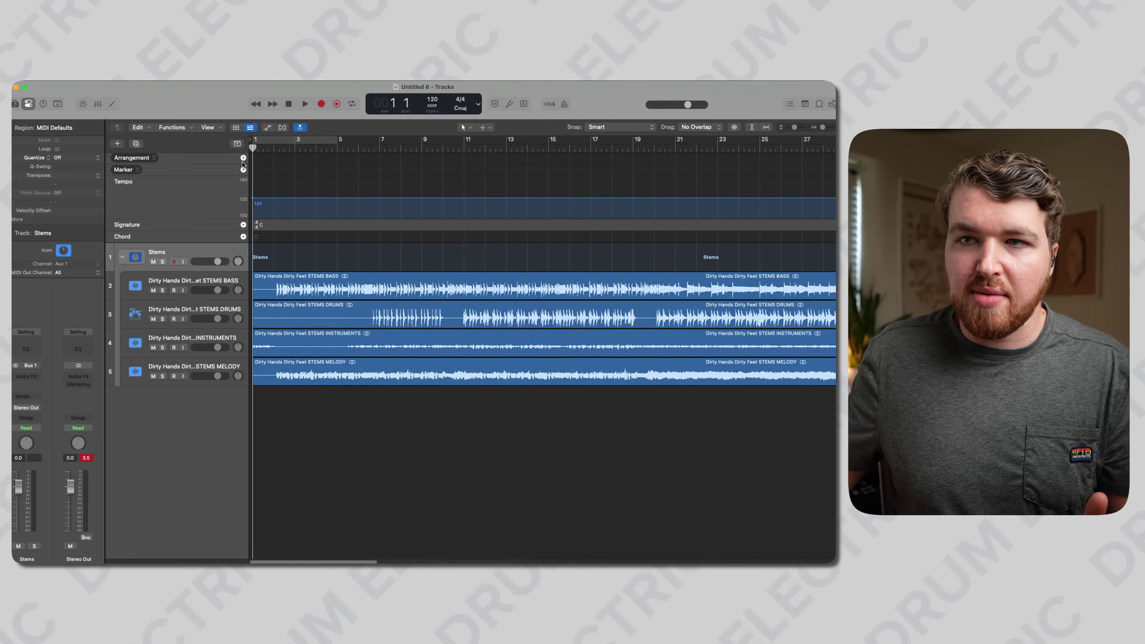
{"action": "left_click", "coordinate": [243, 169]}
{"action": "type", "text": "S"}
{"action": "key", "text": "Return"}
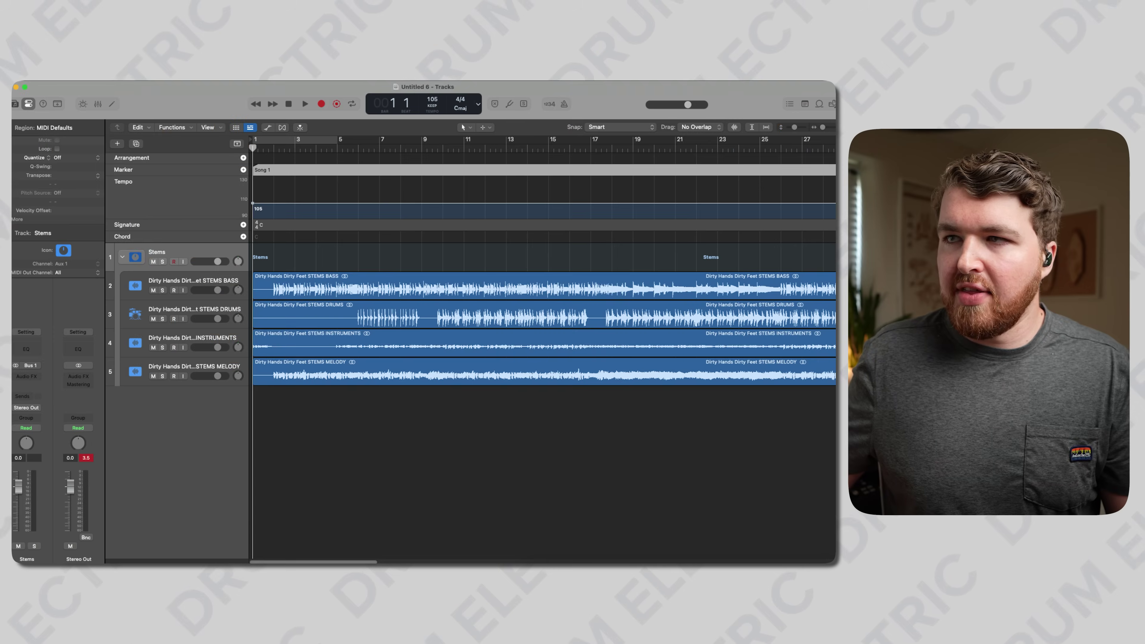
Play the stems with the metronome and look through the arrangement as far as the end of the song.
{"action": "key", "text": "space"}
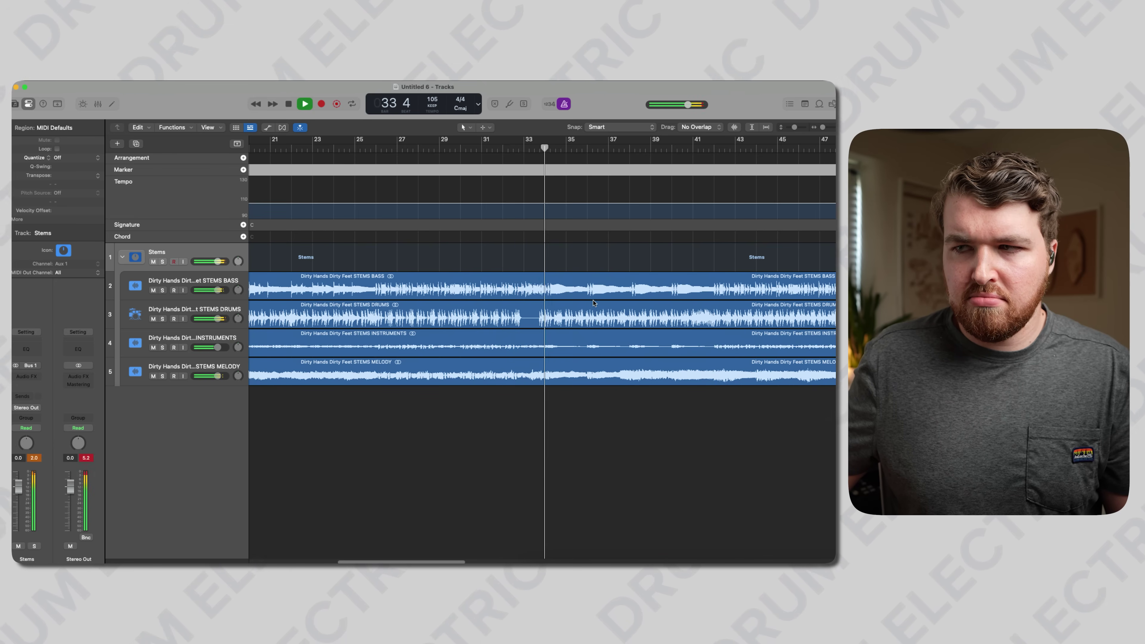
{"action": "scroll", "coordinate": [594, 305], "scroll_direction": "right", "scroll_amount": 15}
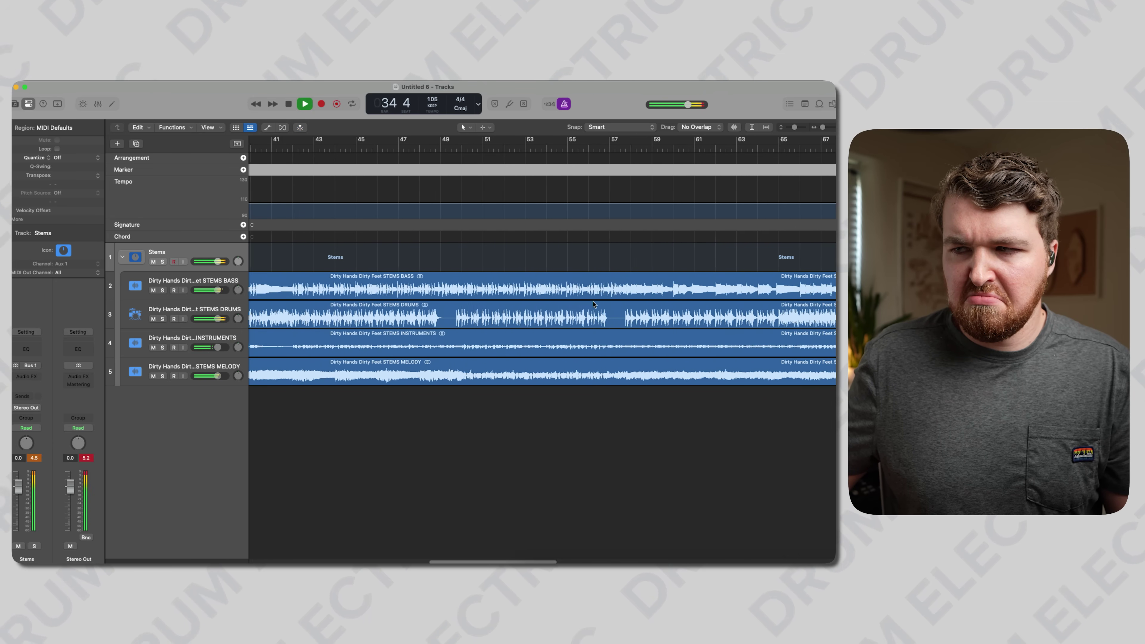
{"action": "scroll", "coordinate": [595, 300], "scroll_direction": "left", "scroll_amount": 4}
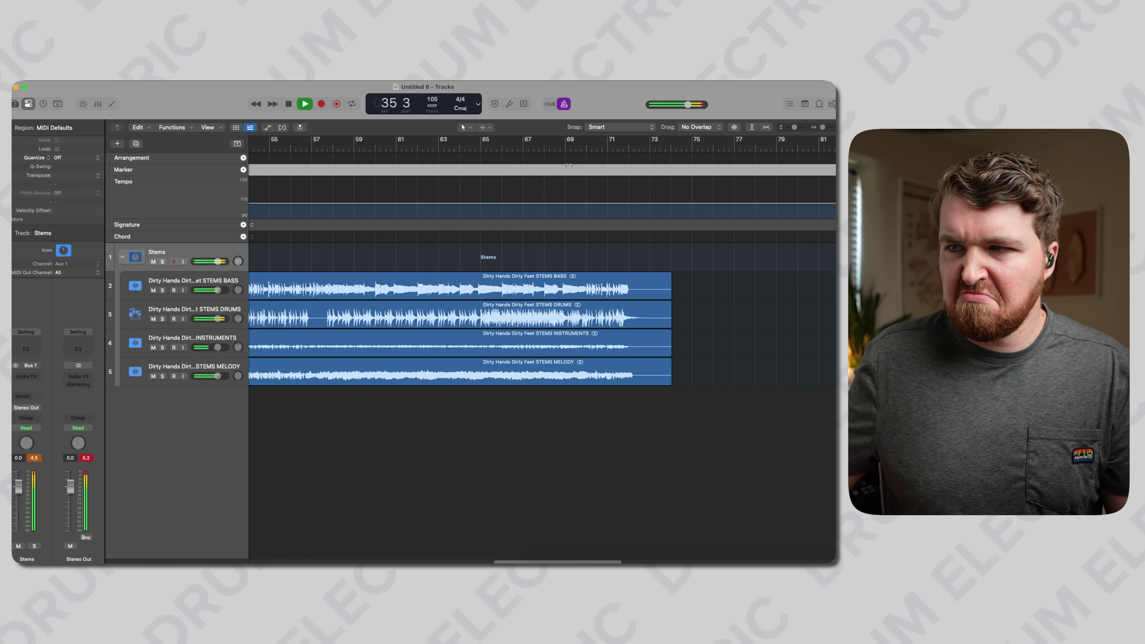
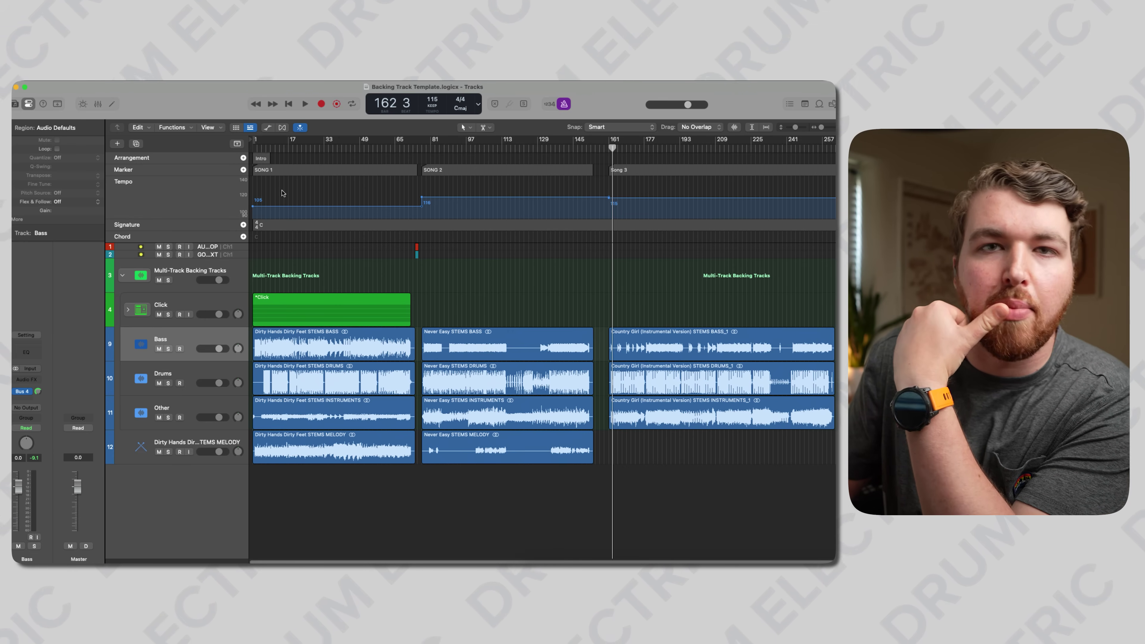
Examine the Backing Track Template's Intro arrangement marker, AUTO-STOP and GO TO NEXT tracks, Multi-Track Backing Tracks stack and Click track.
{"action": "left_click", "coordinate": [260, 157]}
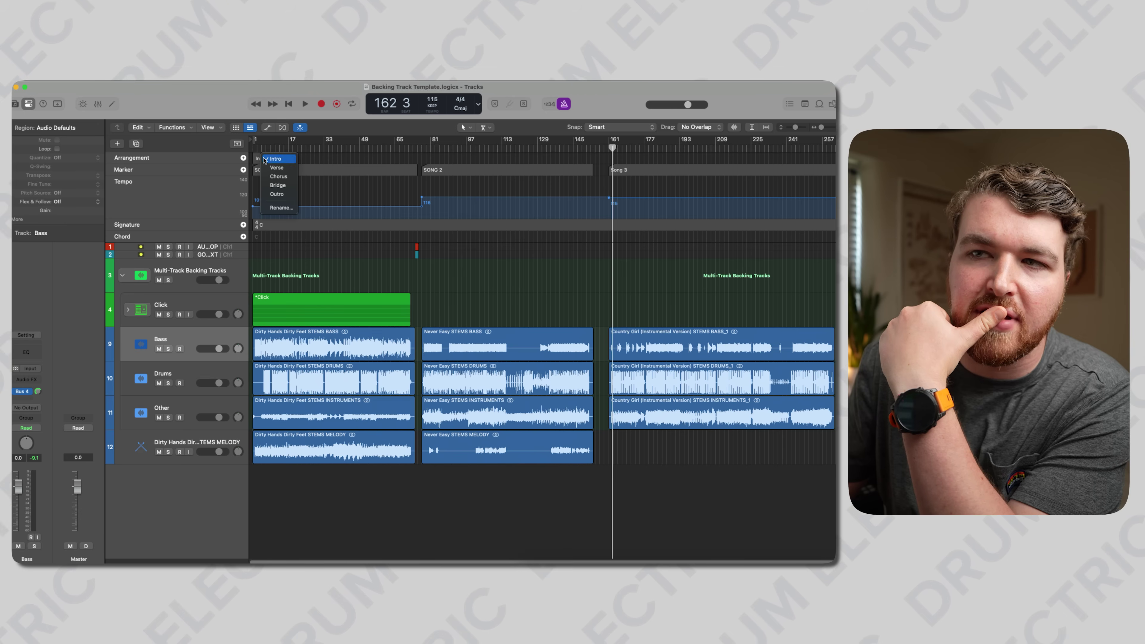
{"action": "left_click", "coordinate": [270, 159]}
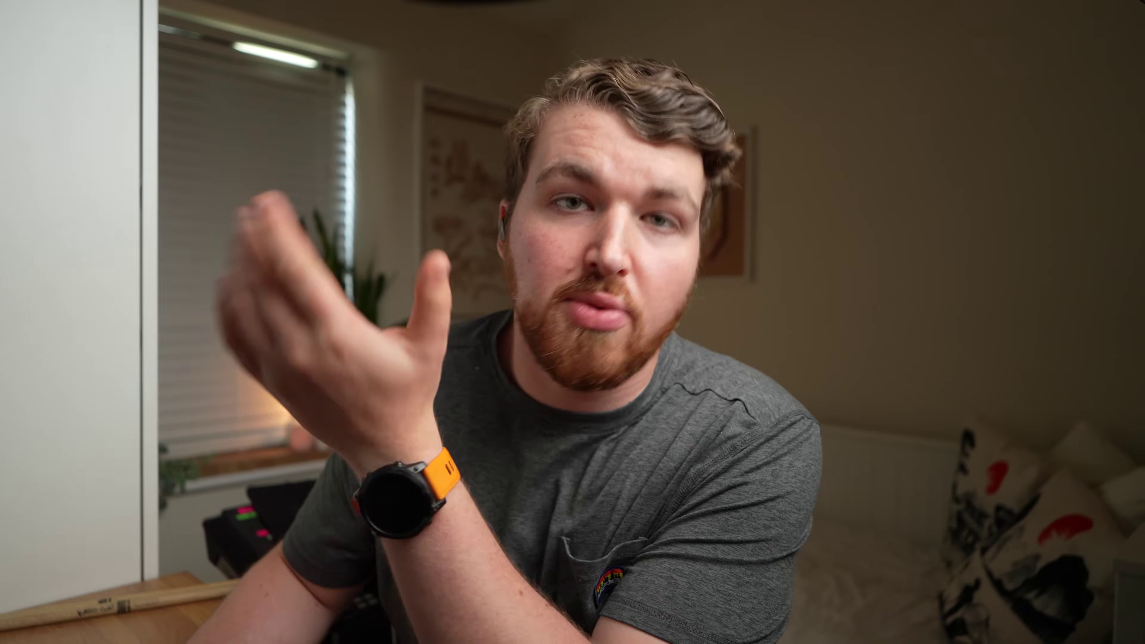
{"action": "left_click", "coordinate": [210, 248]}
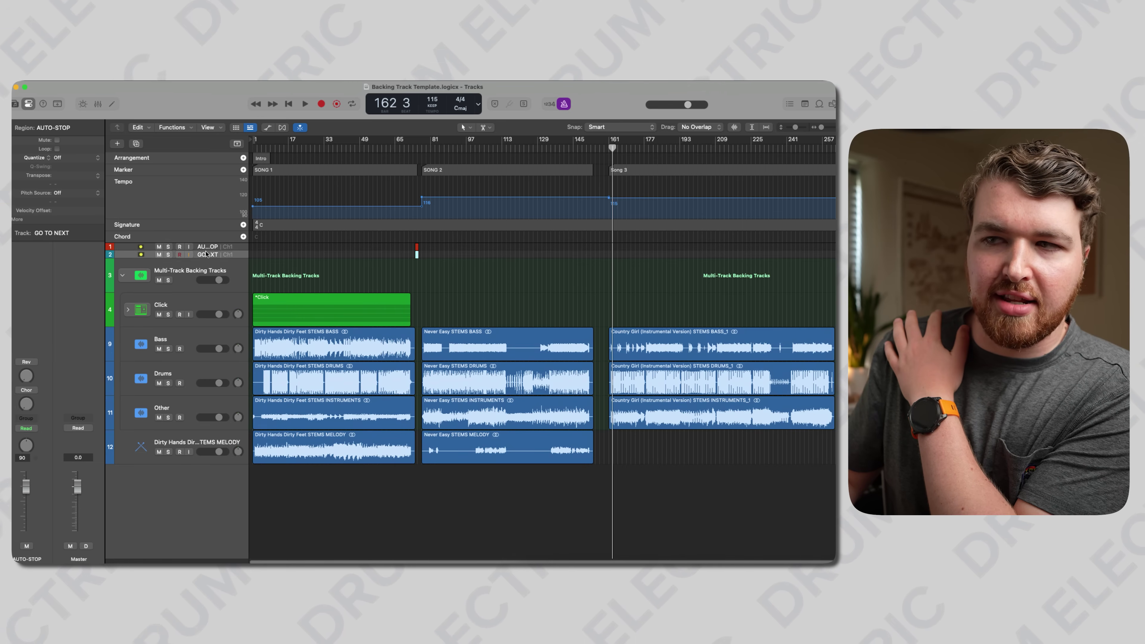
{"action": "left_click", "coordinate": [208, 255]}
{"action": "left_click", "coordinate": [208, 271]}
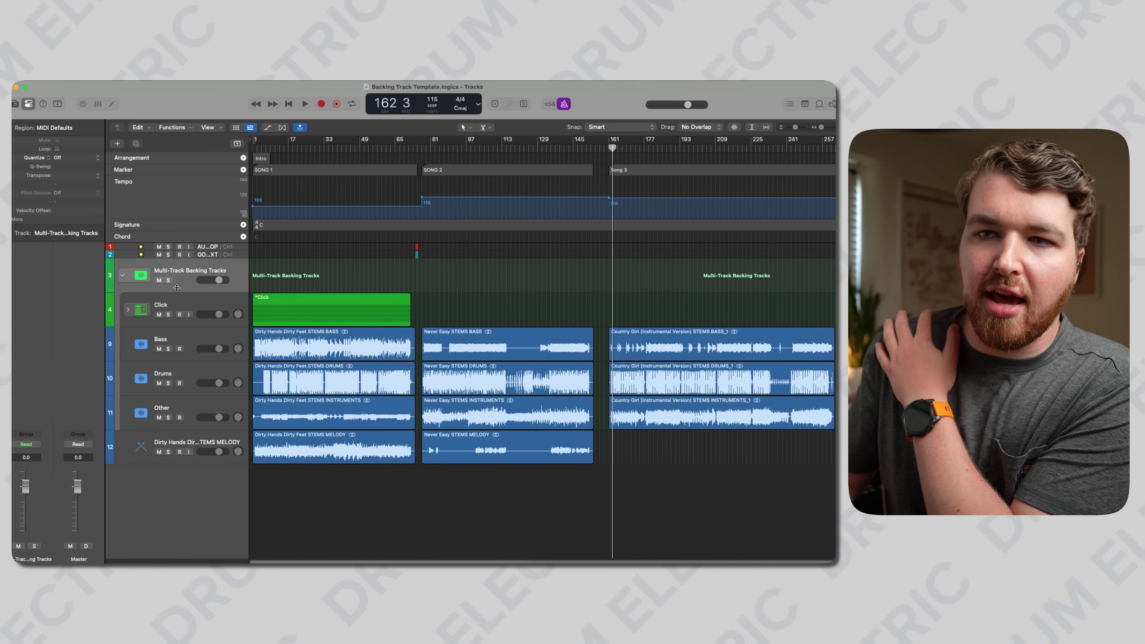
{"action": "left_click", "coordinate": [203, 307]}
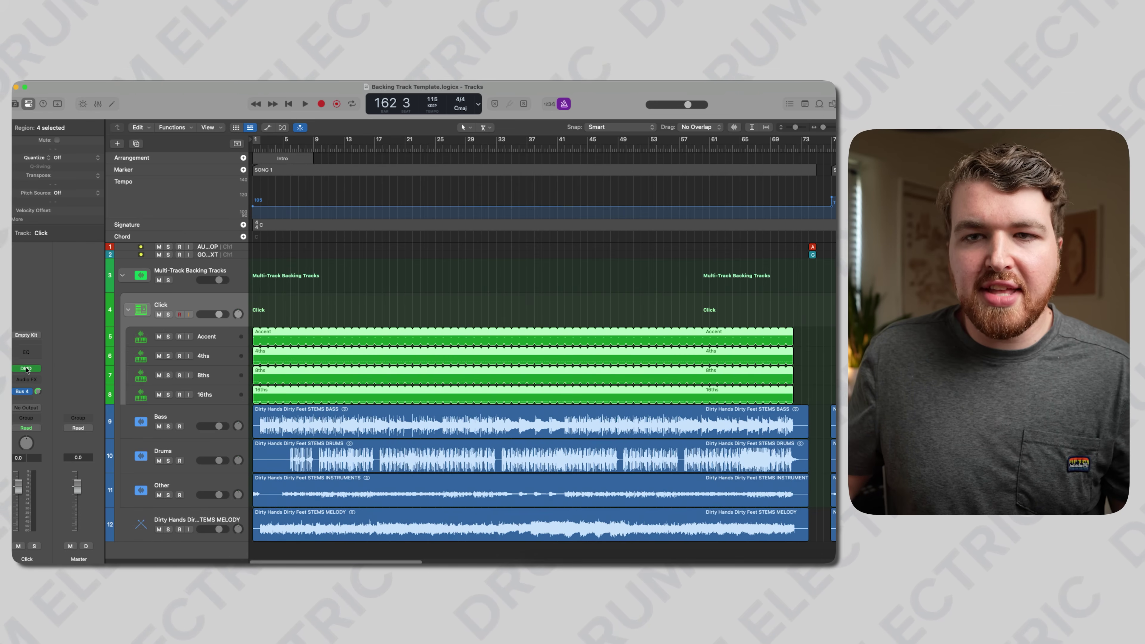
Inspect the Click track's Drum Machine Designer and audition its 4ths, 8ths and 16ths sounds.
{"action": "left_click", "coordinate": [26, 368]}
{"action": "left_click_drag", "start_coordinate": [263, 200], "coordinate": [393, 169]}
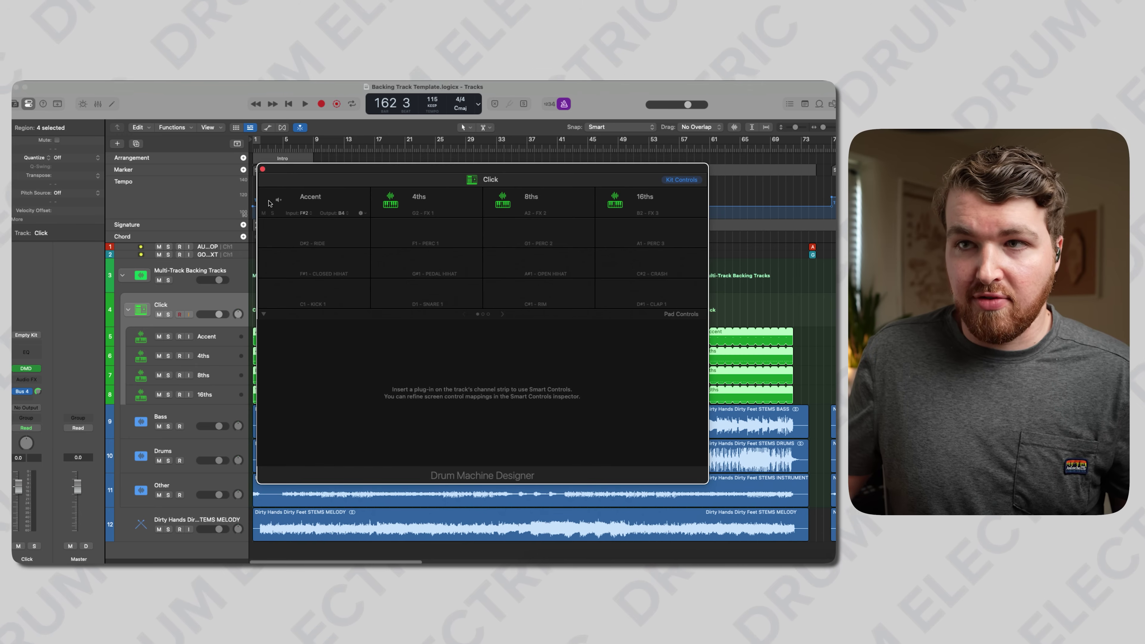
{"action": "left_click", "coordinate": [397, 200]}
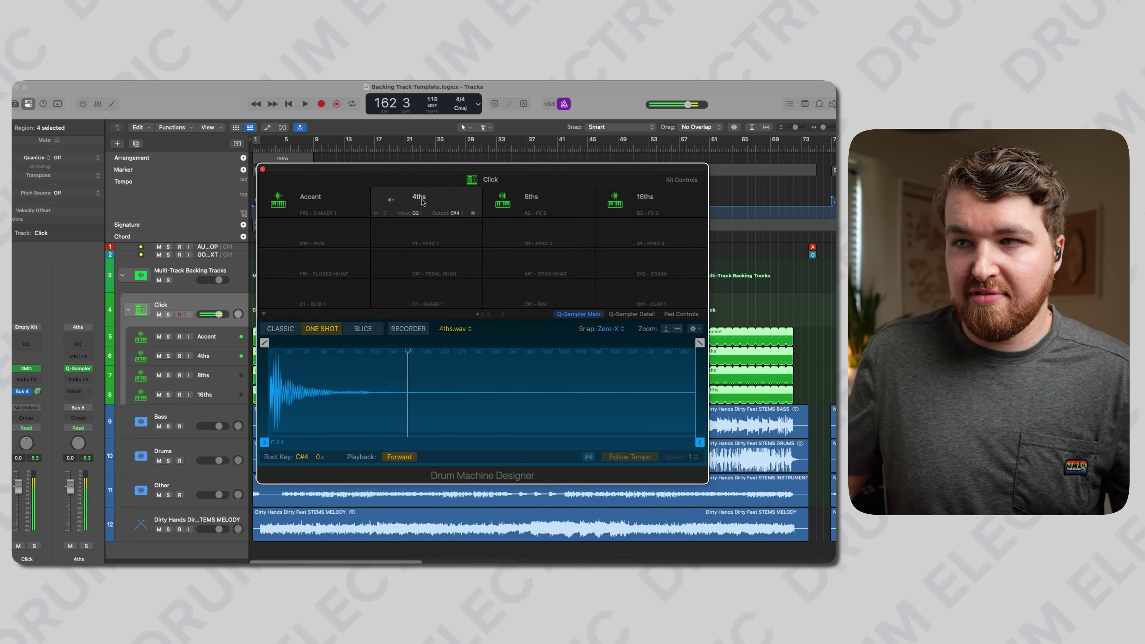
{"action": "left_click", "coordinate": [502, 202]}
{"action": "left_click", "coordinate": [615, 201]}
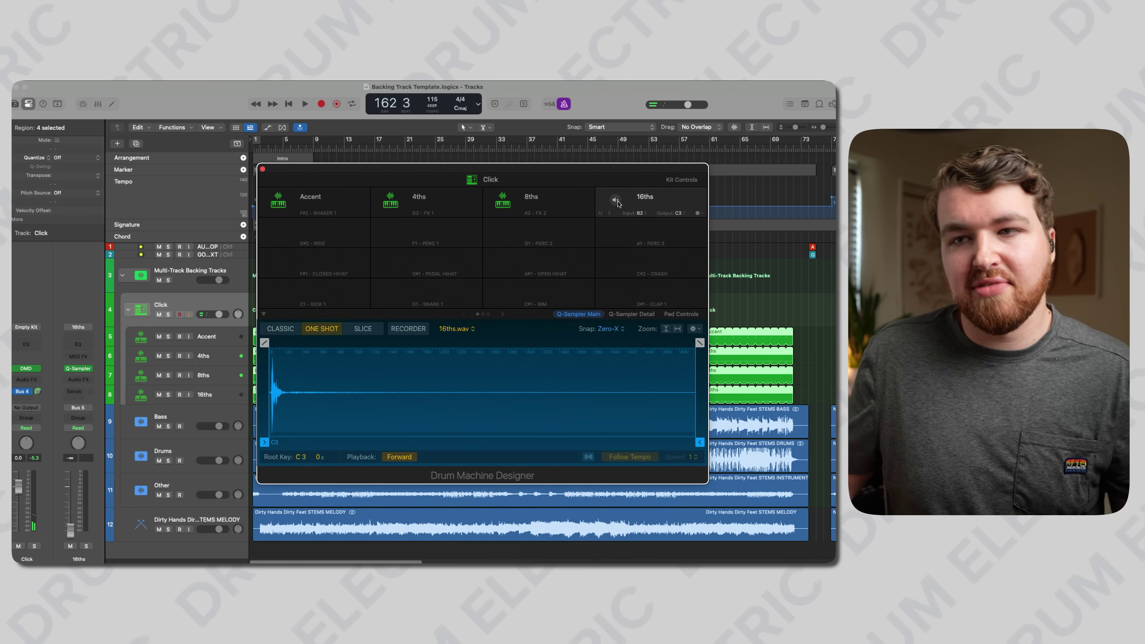
{"action": "key", "text": "v"}
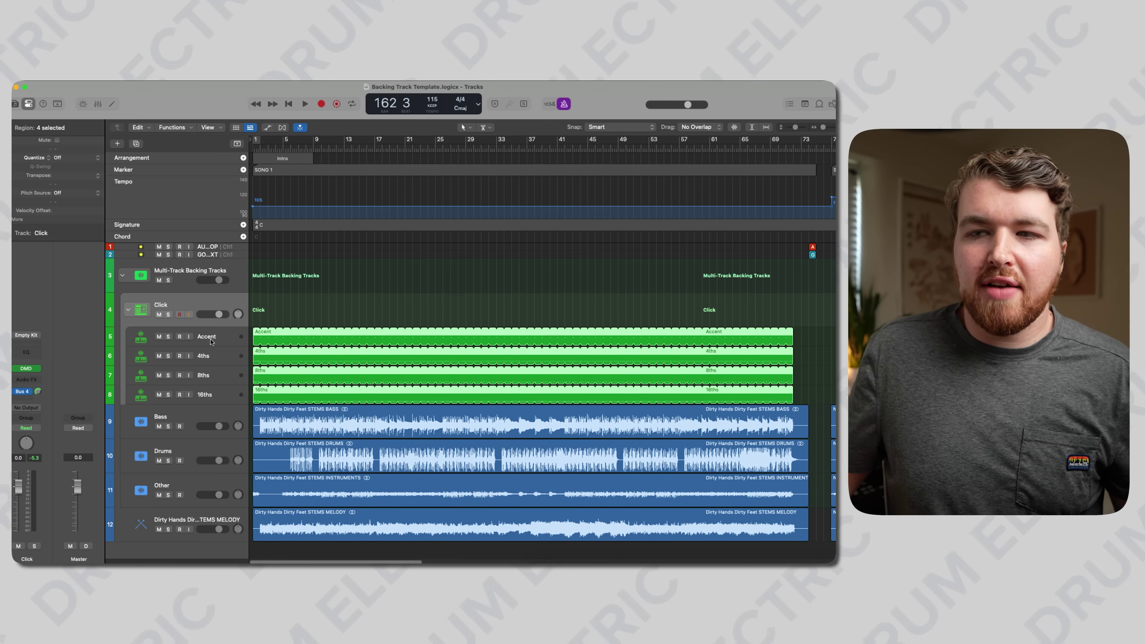
Inspect the note of the Accent region in the Piano Roll, including its first beat, and close the editor.
{"action": "left_click", "coordinate": [210, 343]}
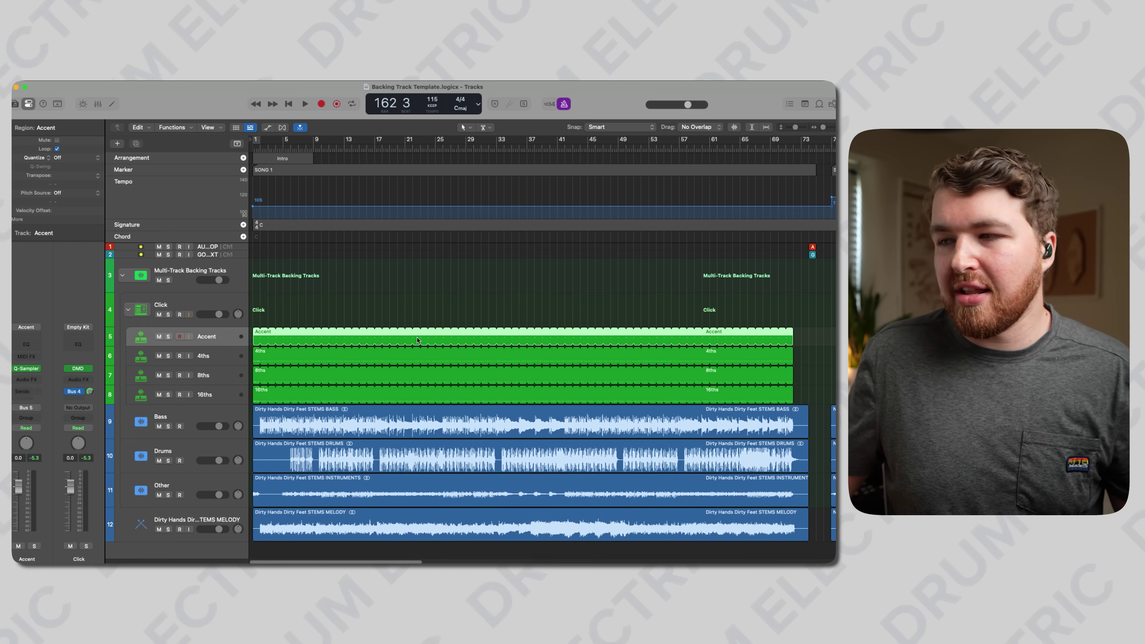
{"action": "double_click", "coordinate": [257, 333]}
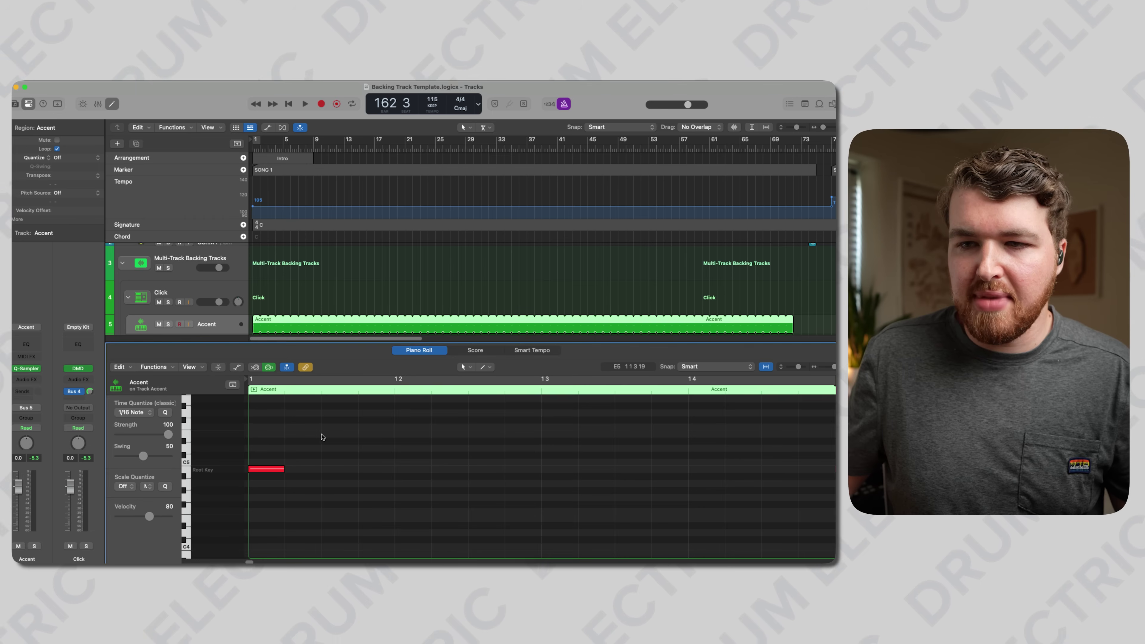
{"action": "left_click", "coordinate": [264, 470]}
{"action": "key", "text": "alt+e"}
{"action": "left_click", "coordinate": [464, 279]}
{"action": "key", "text": "e"}
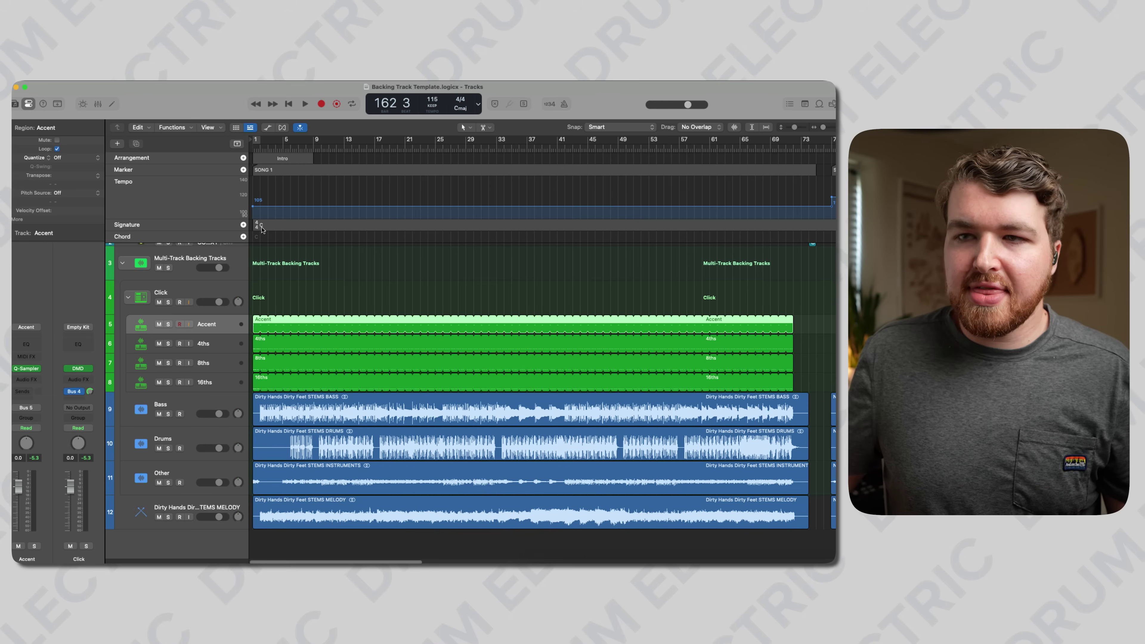
Solo the Click channel in the mixer while playing from the start, and reset the 4ths fader to its default level.
{"action": "key", "text": "x"}
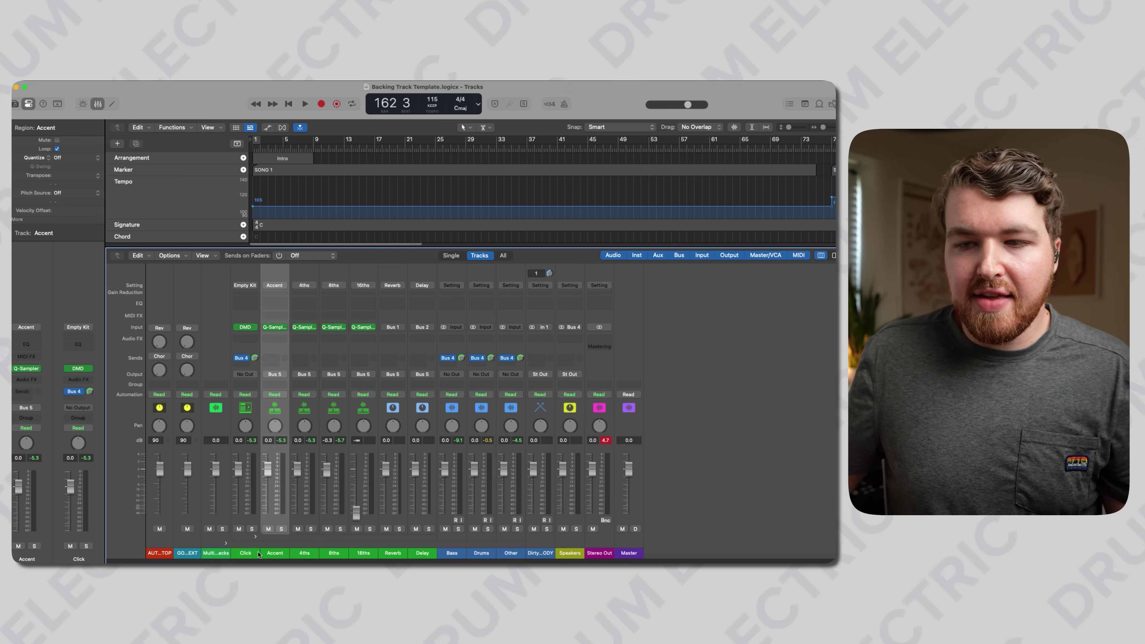
{"action": "left_click", "coordinate": [246, 554]}
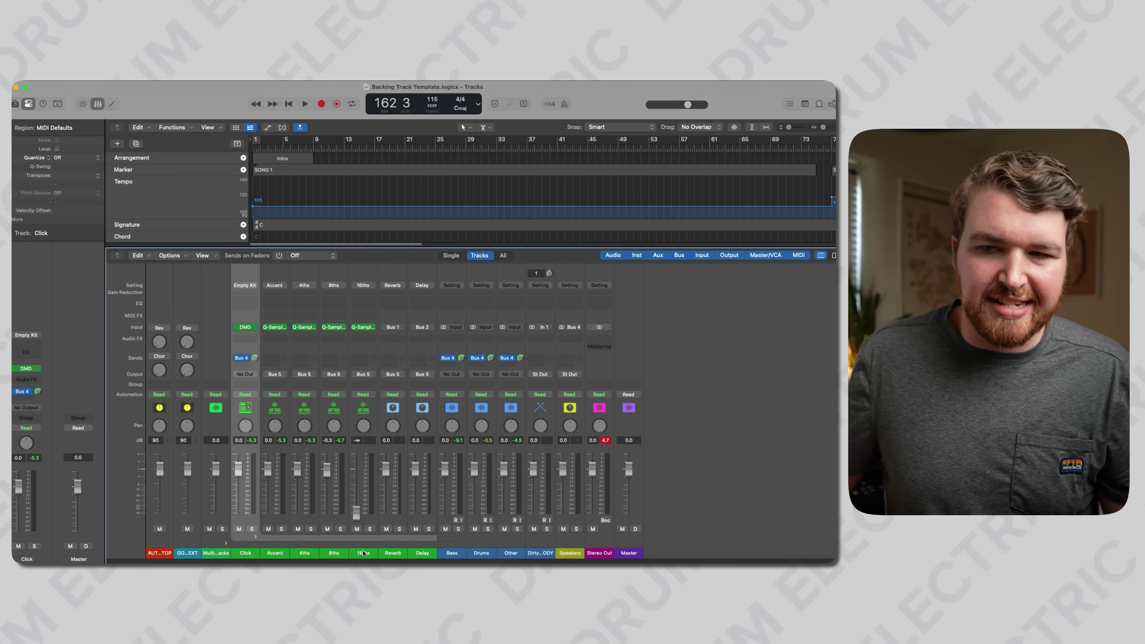
{"action": "key", "text": "Return"}
{"action": "key", "text": "space"}
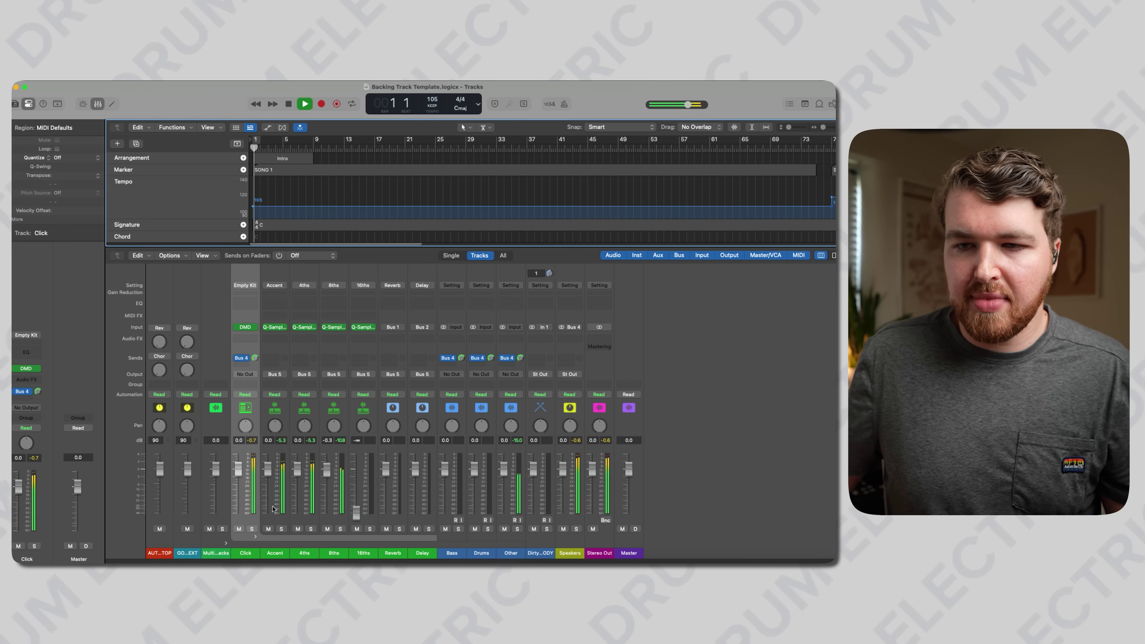
{"action": "left_click", "coordinate": [252, 529]}
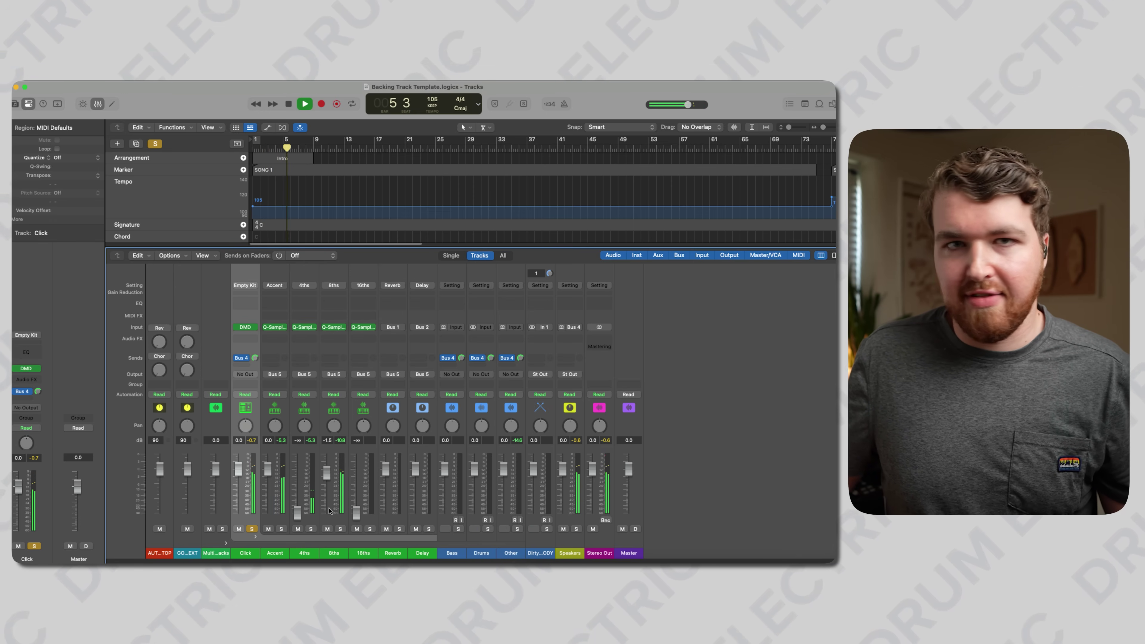
{"action": "left_click", "coordinate": [298, 513], "text": "alt"}
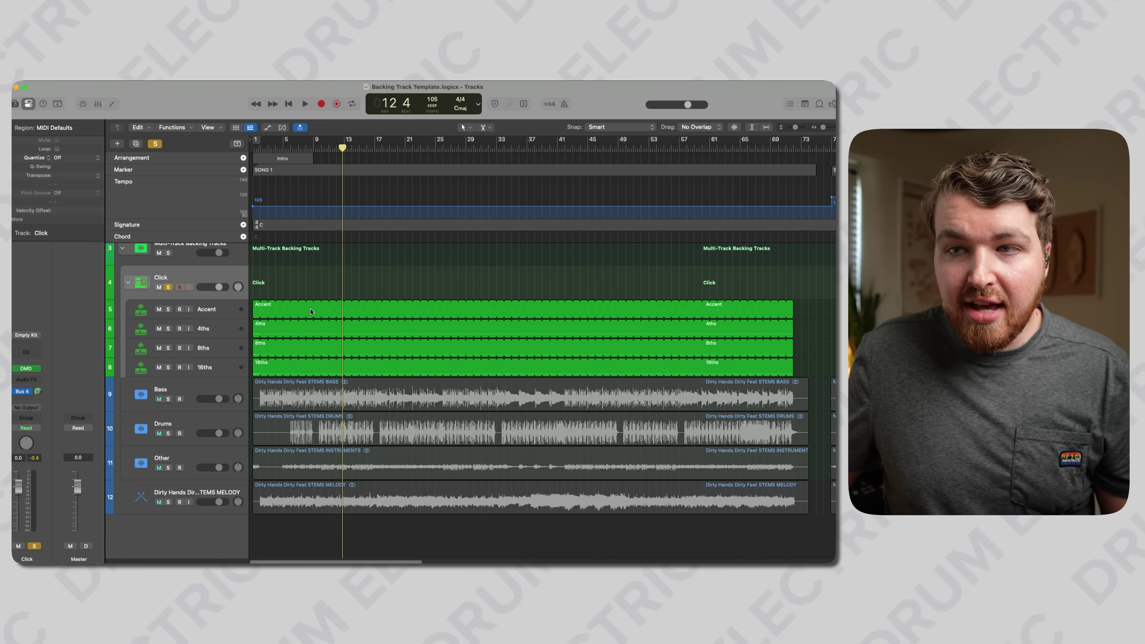
Copy the Accent, 4ths, 8ths and 16ths click regions to SONG 2 at bar 78 and Song 3 at bar 163, looping them across each song.
{"action": "left_click", "coordinate": [324, 351], "text": "shift"}
{"action": "scroll", "coordinate": [324, 351], "scroll_direction": "down", "scroll_amount": 5}
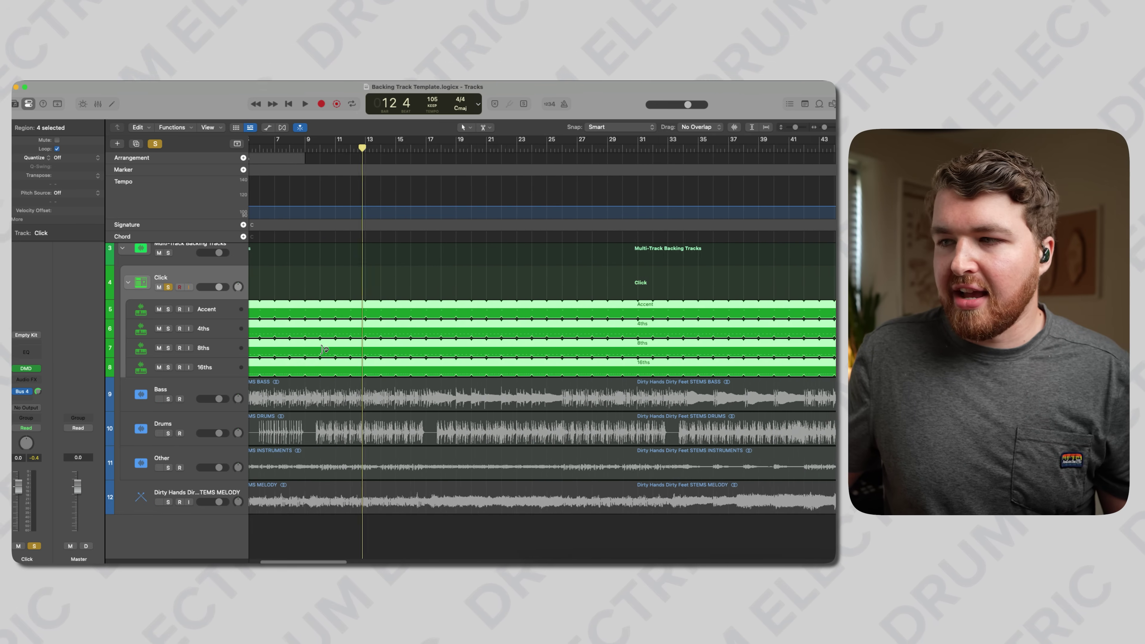
{"action": "scroll", "coordinate": [324, 352], "scroll_direction": "down", "scroll_amount": 3}
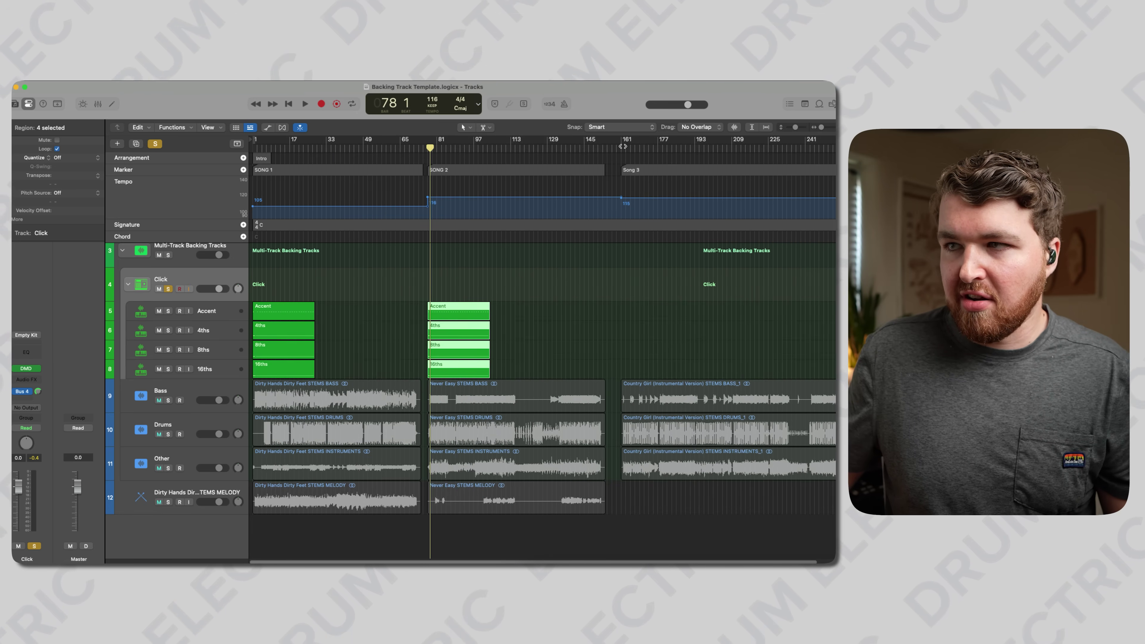
{"action": "left_click_drag", "start_coordinate": [378, 314], "coordinate": [314, 362]}
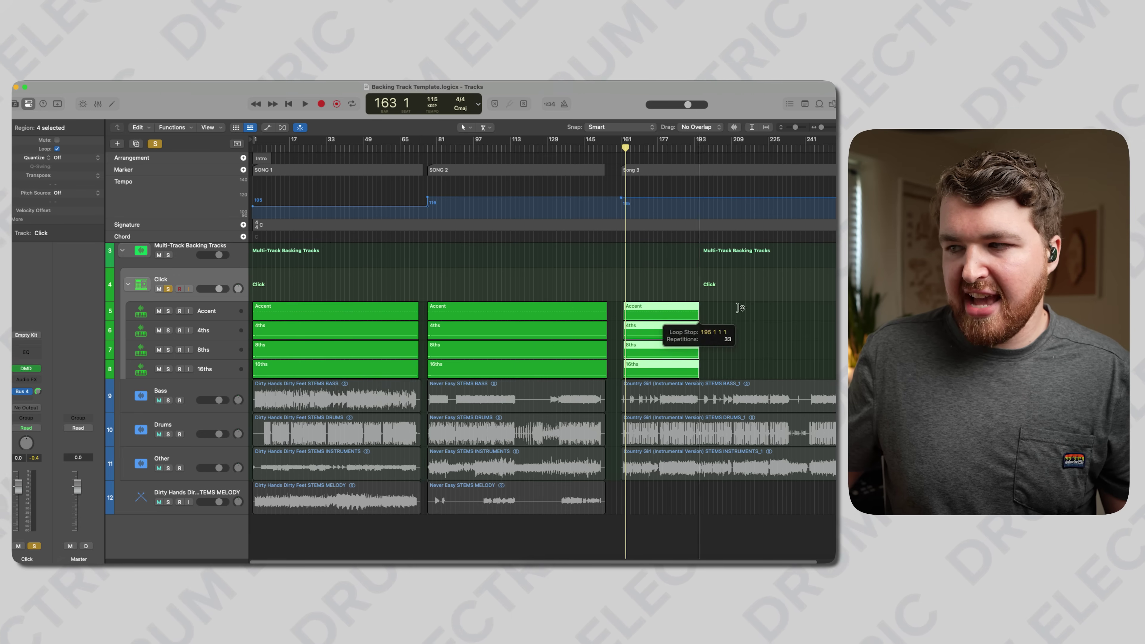
{"action": "left_click_drag", "start_coordinate": [700, 316], "coordinate": [834, 316]}
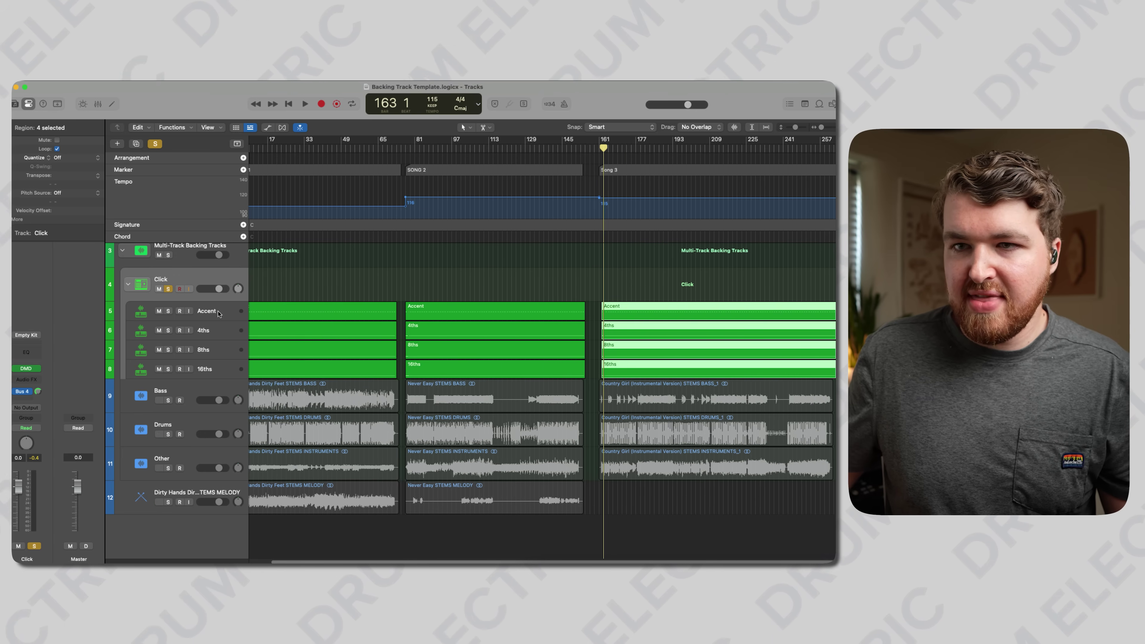
Collapse the Click track stack to hide its subtracks and turn off the Click track's solo.
{"action": "left_click", "coordinate": [128, 285]}
{"action": "scroll", "coordinate": [496, 361], "scroll_direction": "up", "scroll_amount": 2}
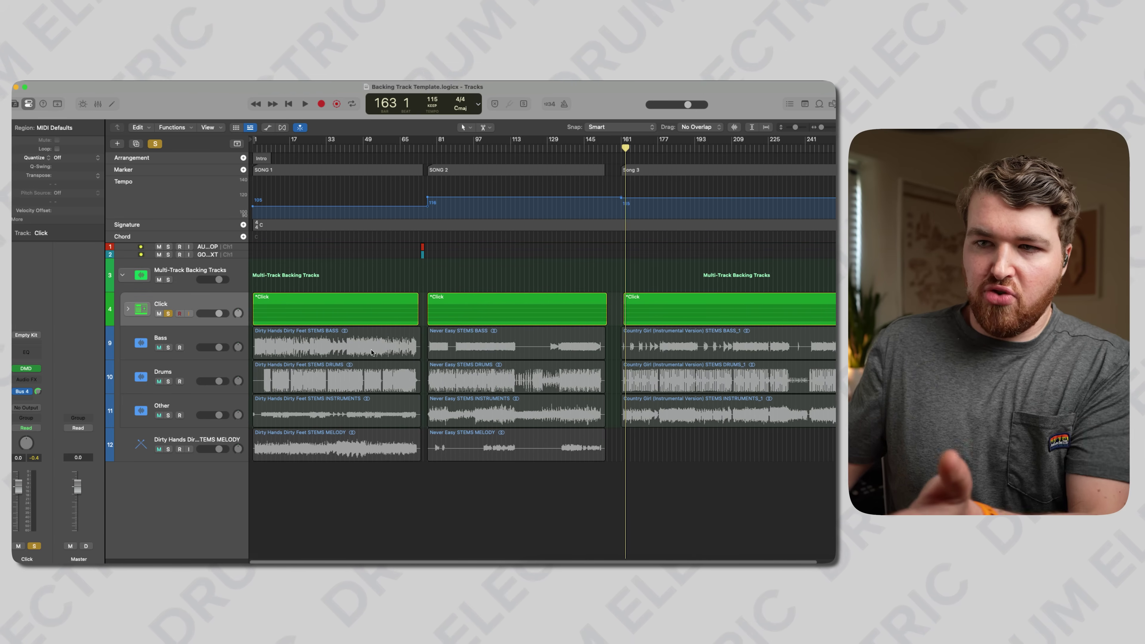
{"action": "key", "text": "s"}
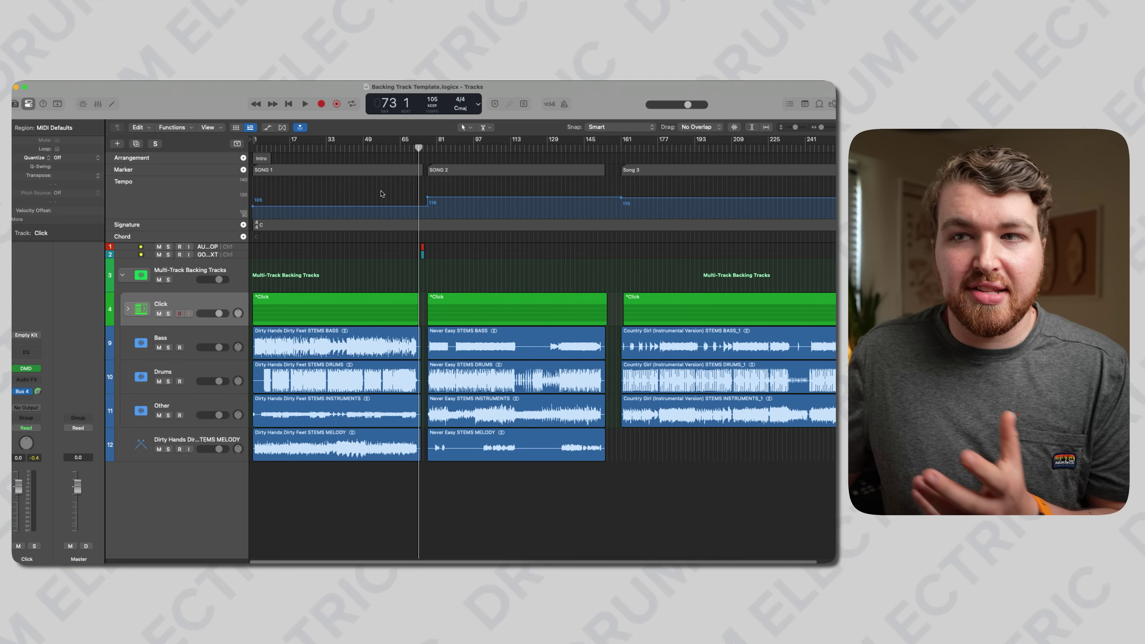
Play SONG 1 from about bar 25 and lower the Bass, Drums, Other and MELODY stem tracks together to about -6 dB.
{"action": "double_click", "coordinate": [308, 144]}
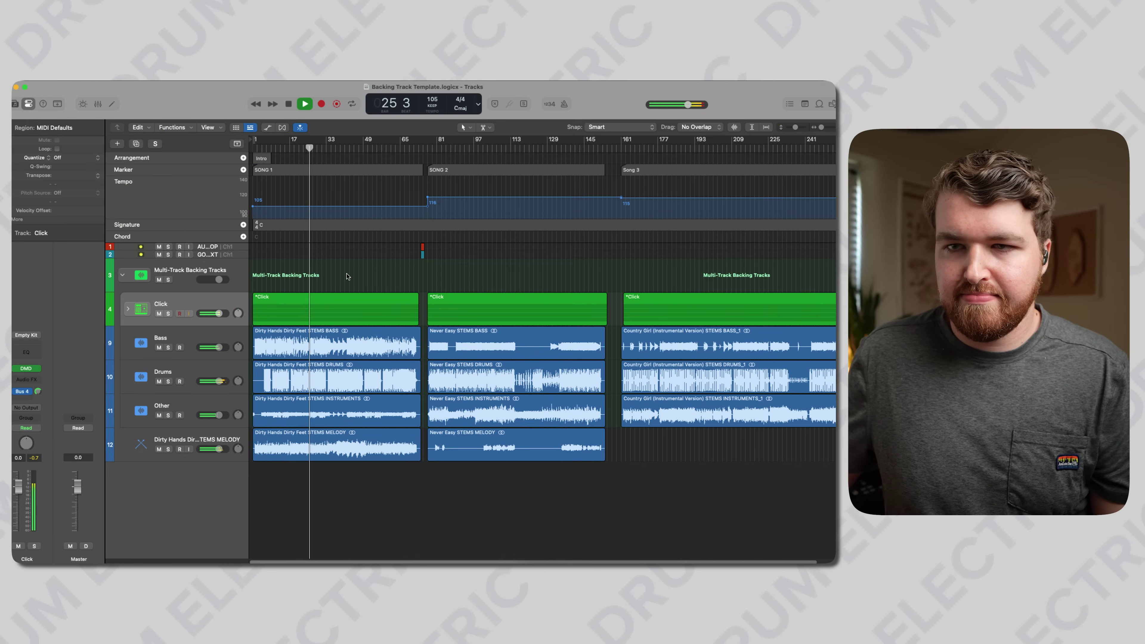
{"action": "left_click", "coordinate": [202, 341]}
{"action": "left_click", "coordinate": [198, 435], "text": "shift"}
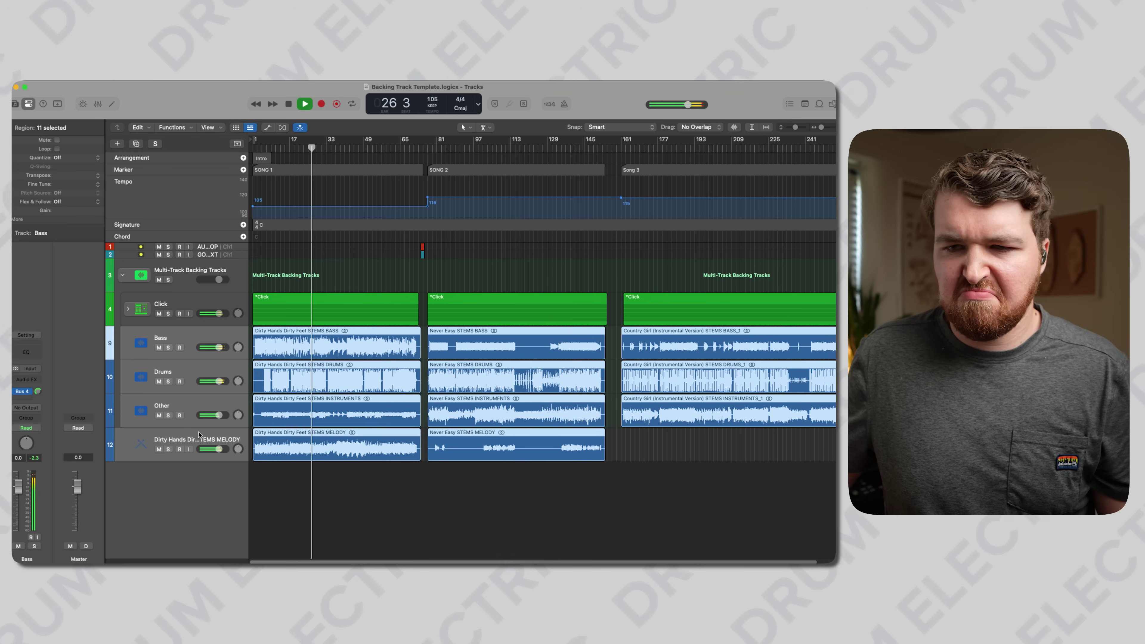
{"action": "left_click_drag", "start_coordinate": [219, 449], "coordinate": [213, 449]}
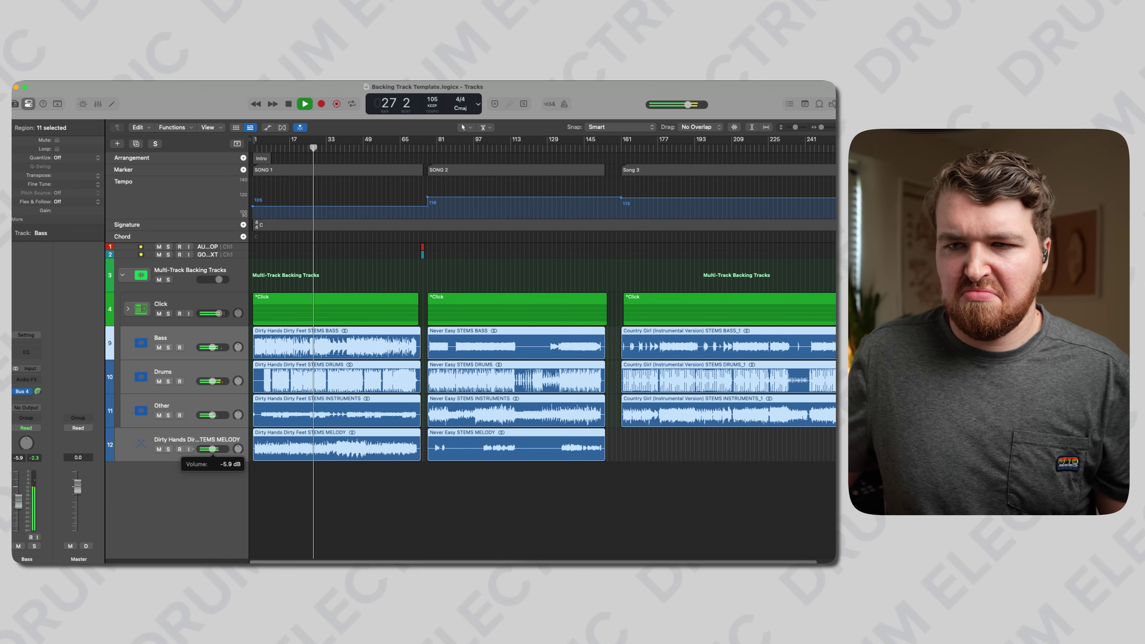
{"action": "left_click", "coordinate": [289, 491]}
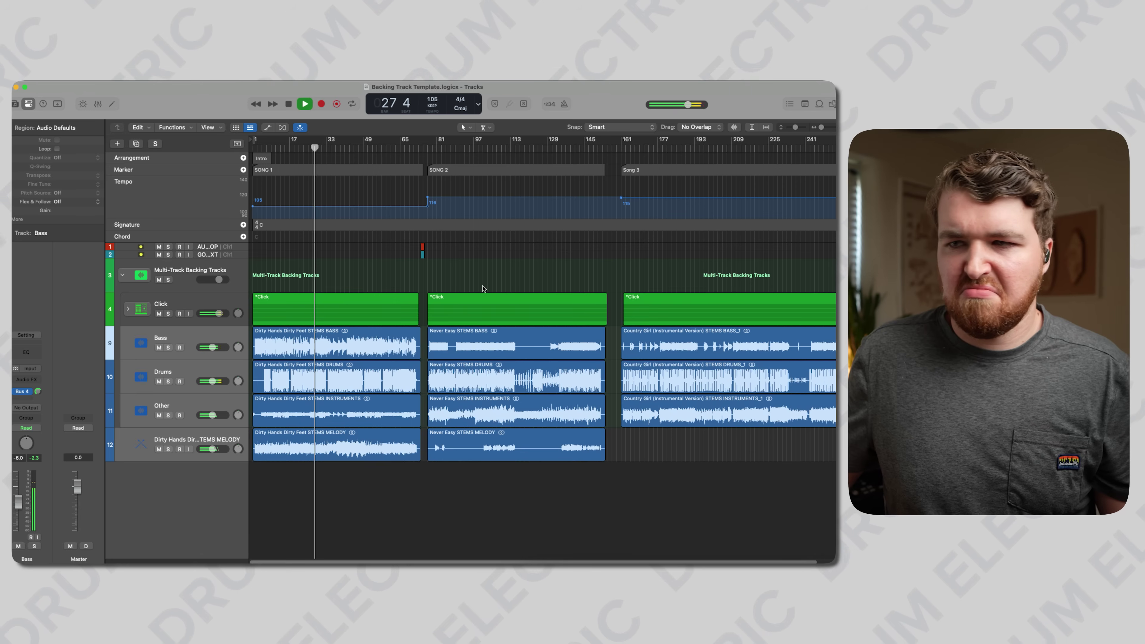
Audition SONG 2 from bars 90 and 117 and Song 3 from about bar 220 with the click, and review the channels in the mixer.
{"action": "left_click", "coordinate": [456, 149]}
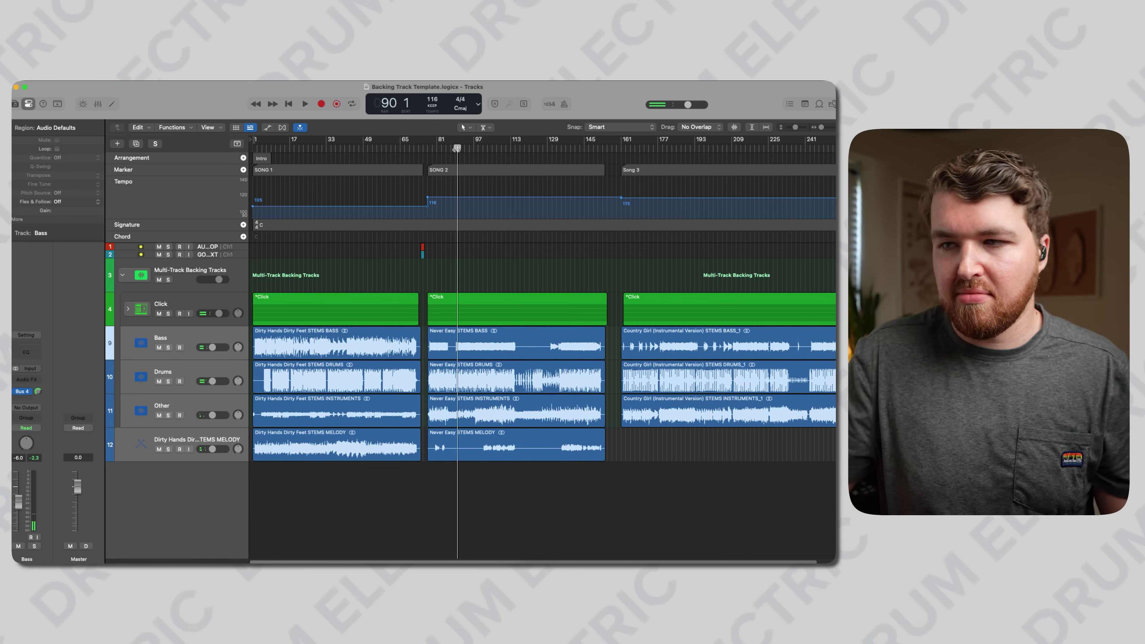
{"action": "left_click", "coordinate": [518, 148]}
{"action": "key", "text": "space"}
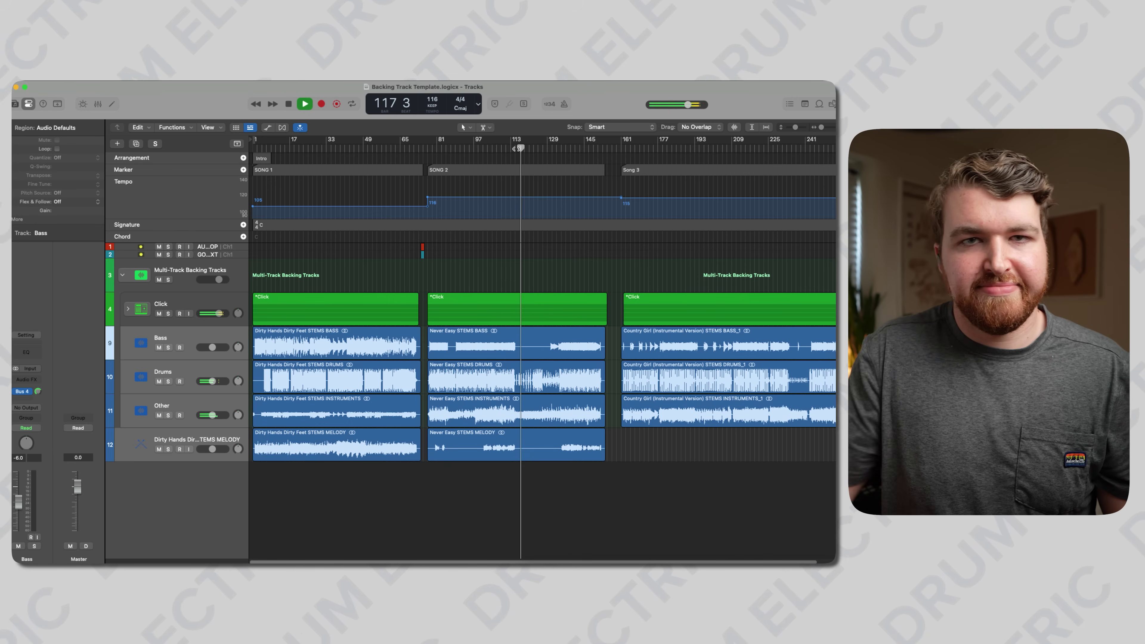
{"action": "key", "text": "space"}
{"action": "left_click", "coordinate": [756, 150]}
{"action": "key", "text": "space"}
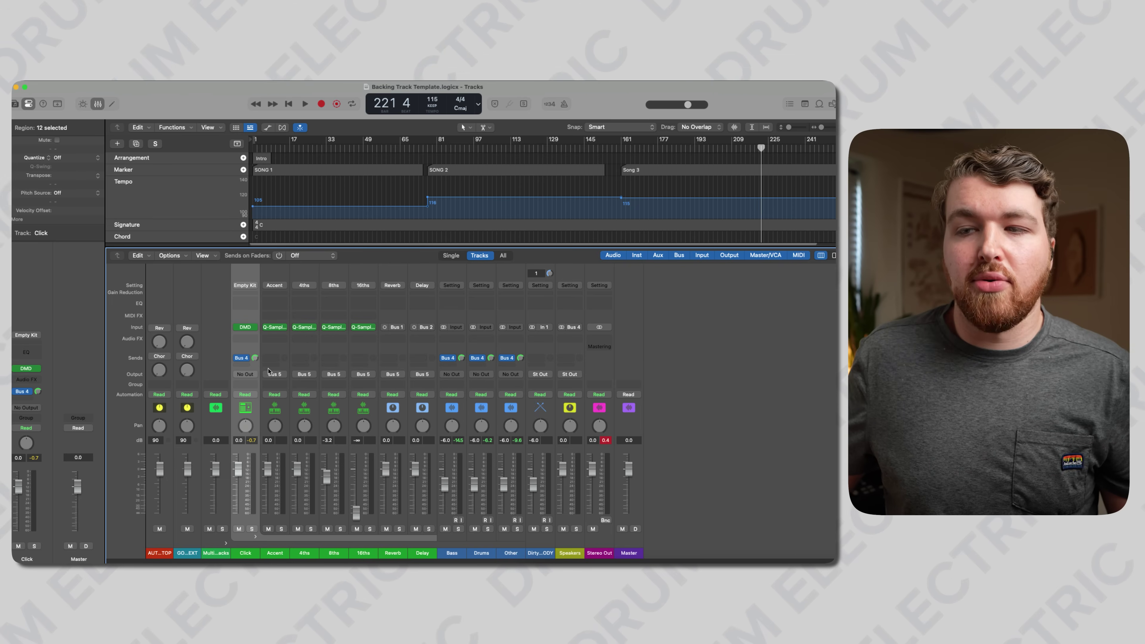
{"action": "key", "text": "x"}
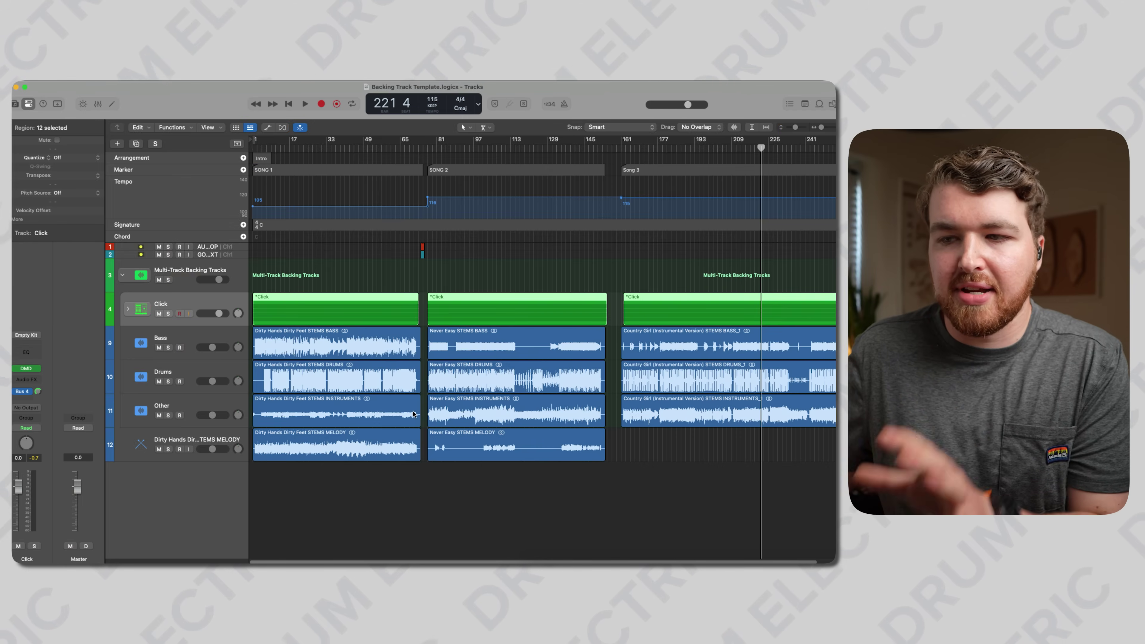
{"action": "left_click", "coordinate": [392, 491]}
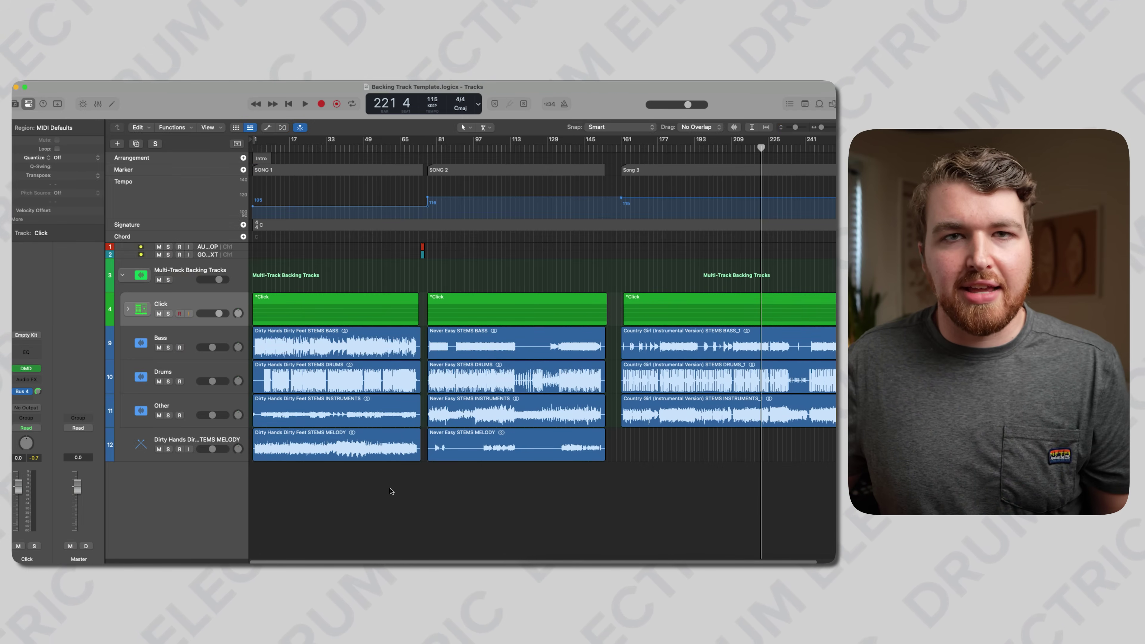